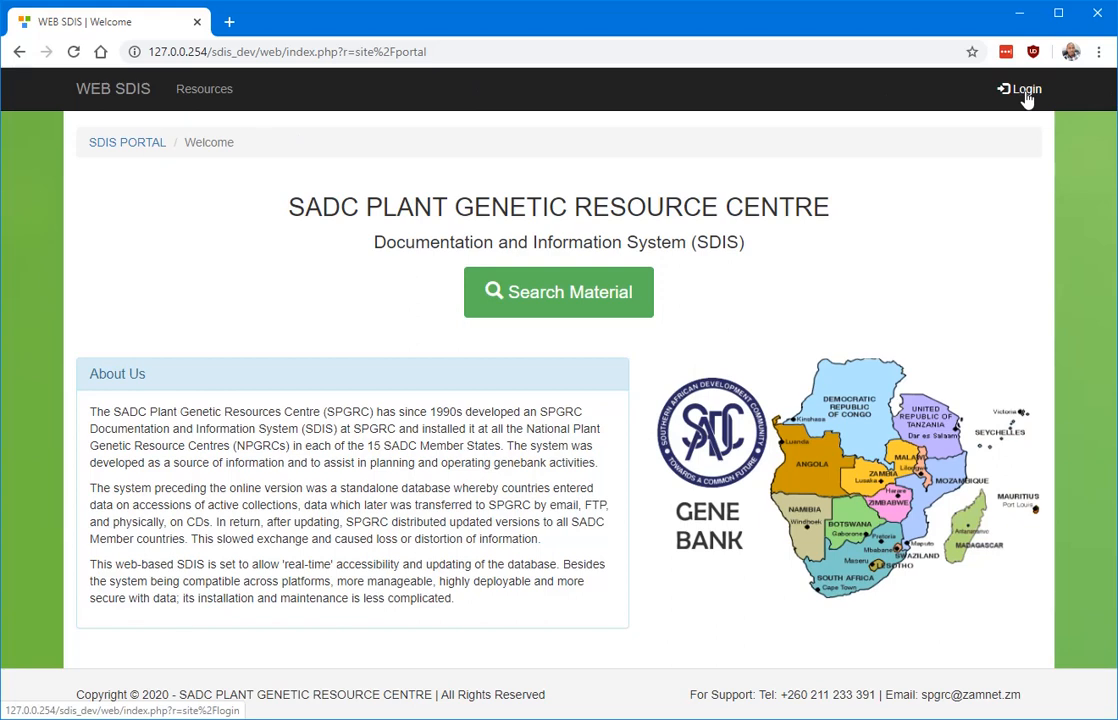
Go from the SDIS portal welcome page to the login page.
left_click(1026, 96)
Log in with the administrator username and password to the DRC - CONGO (DR) database.
left_click(502, 426)
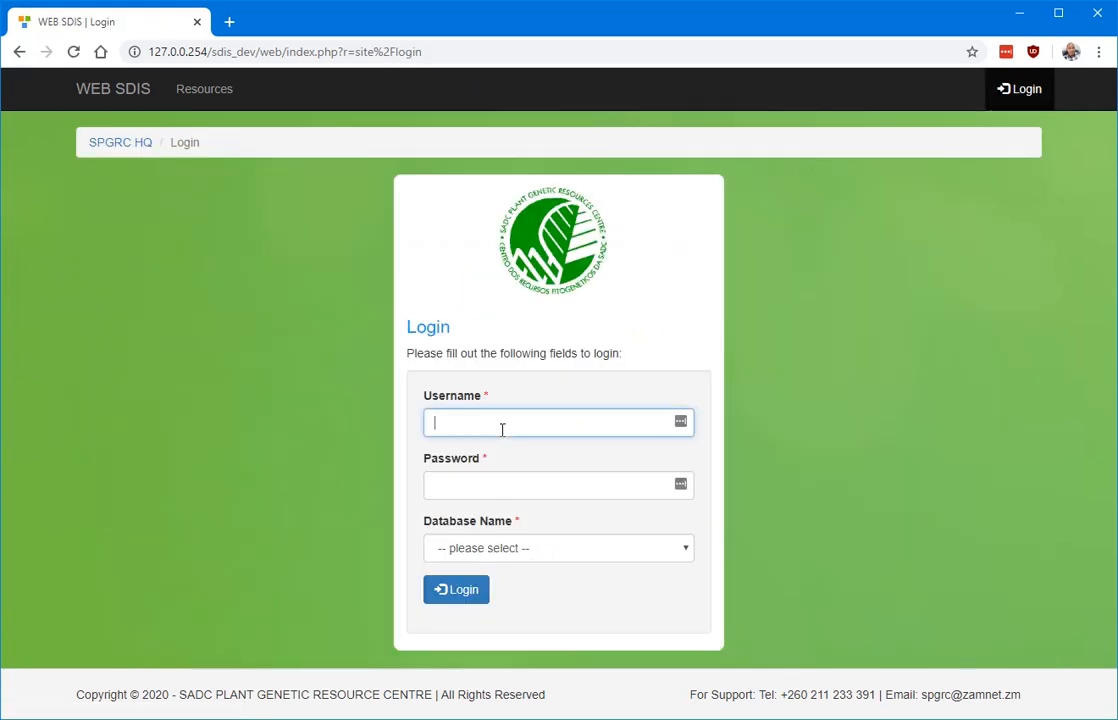
type("admin")
key("Tab")
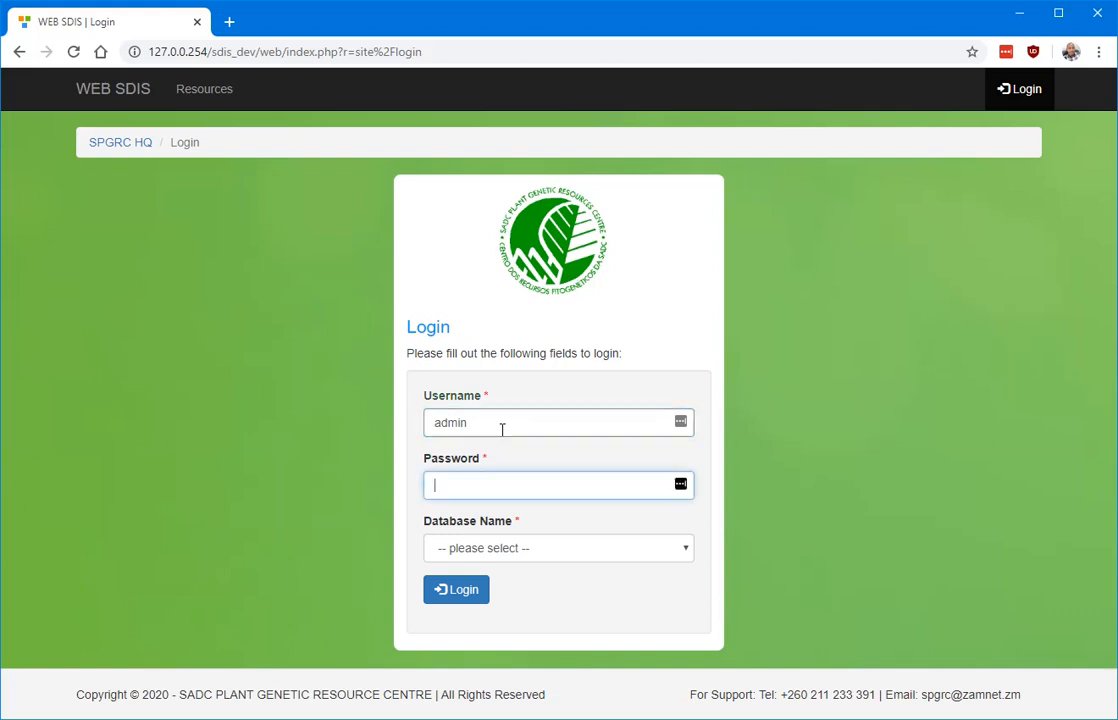
type("••••••")
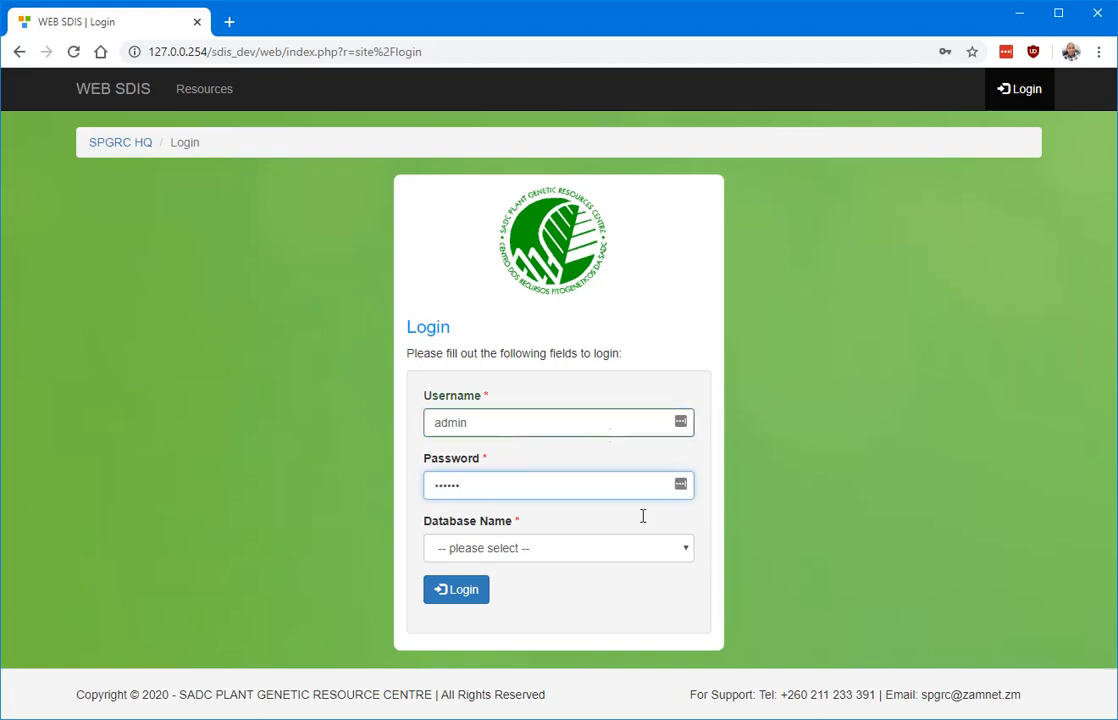
left_click(672, 552)
left_click(505, 336)
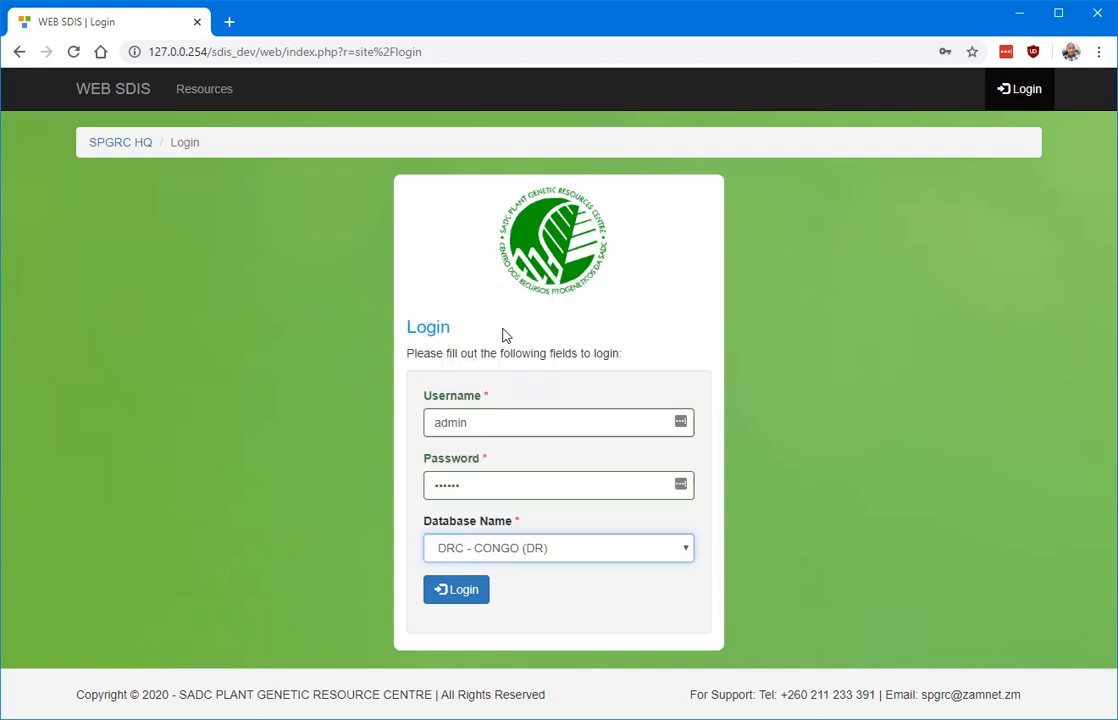
left_click(462, 590)
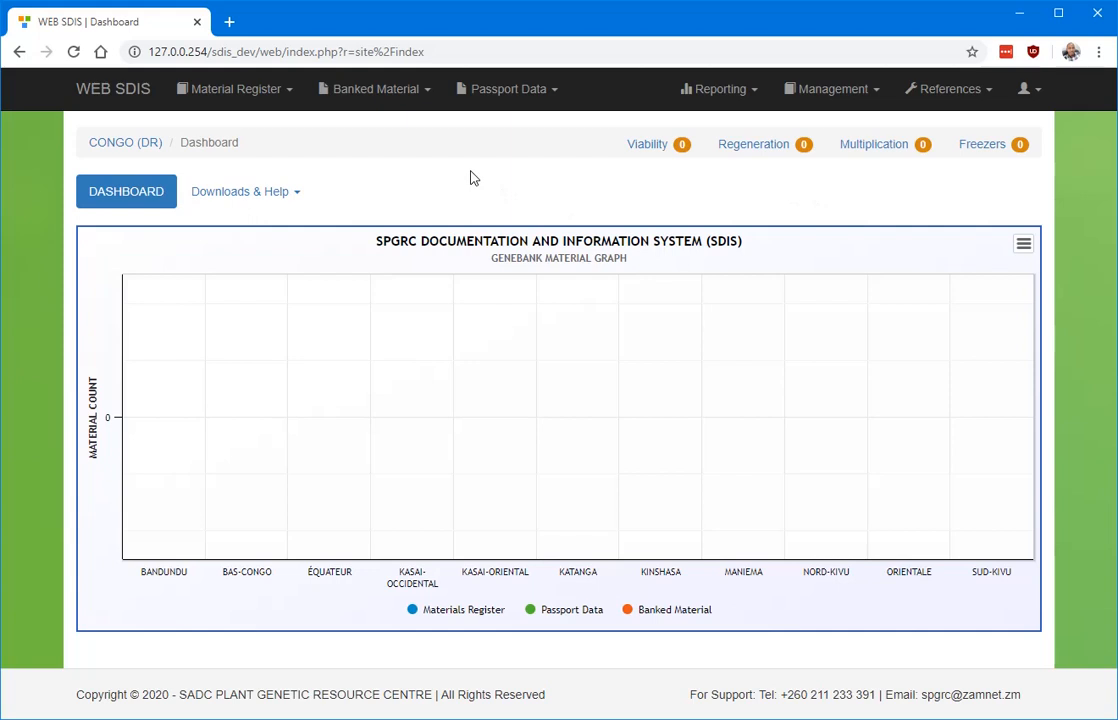
Open Material Register's Collection Institutions list and start a new institution record.
left_click(278, 96)
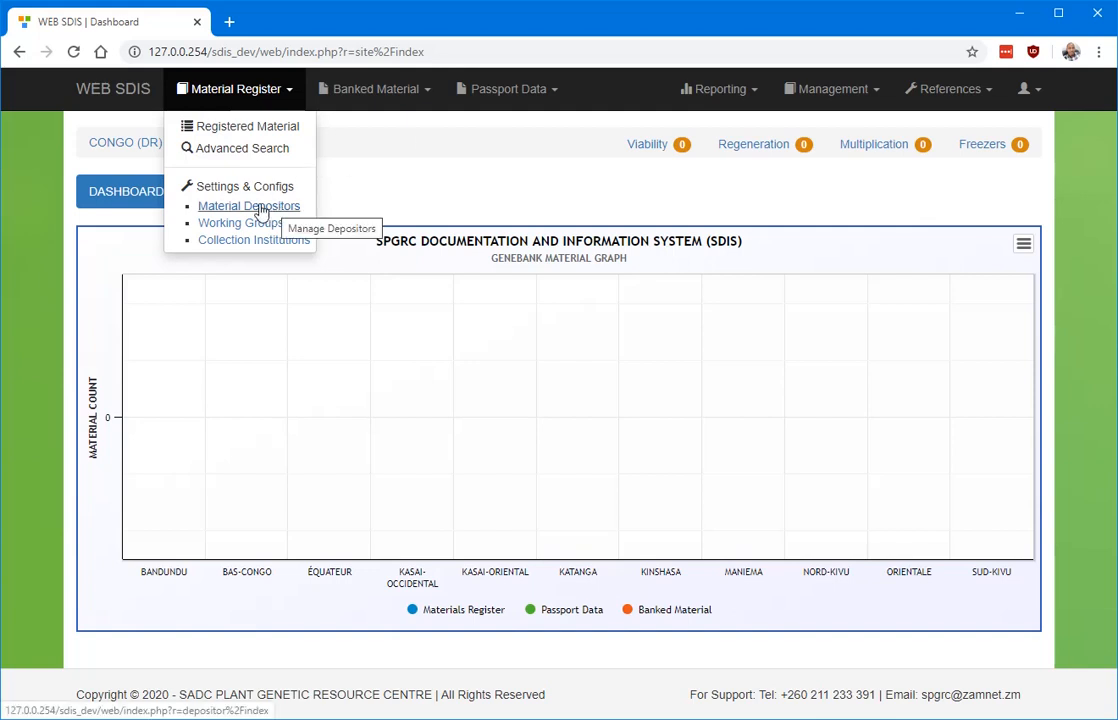
left_click(250, 240)
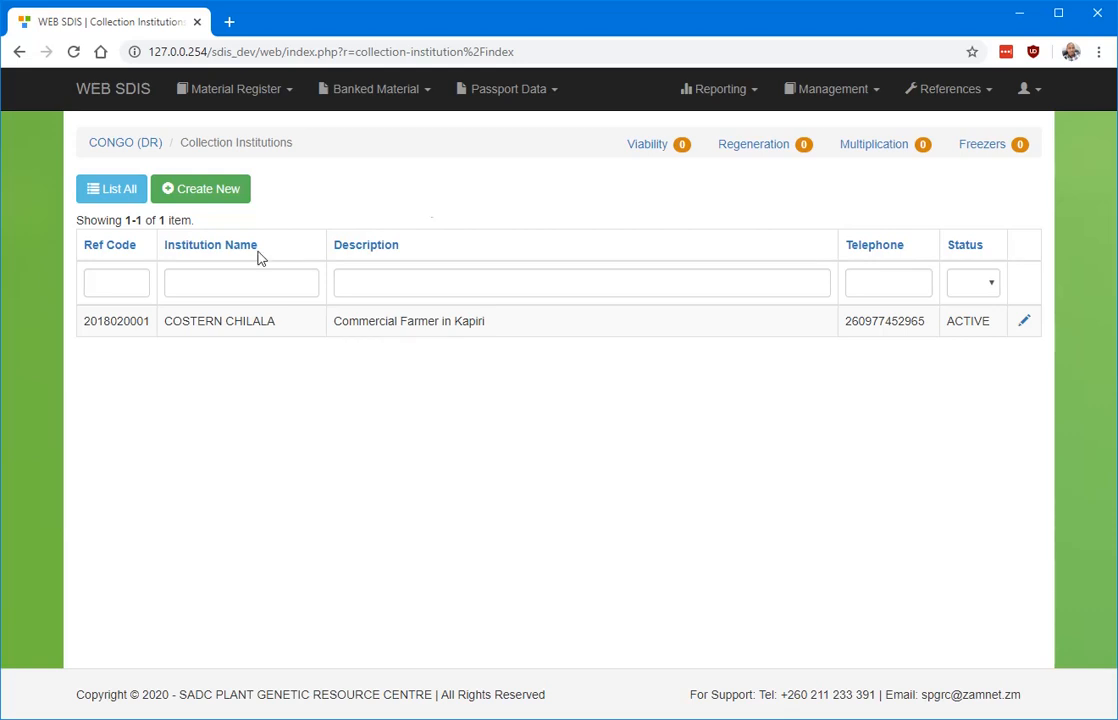
left_click(205, 190)
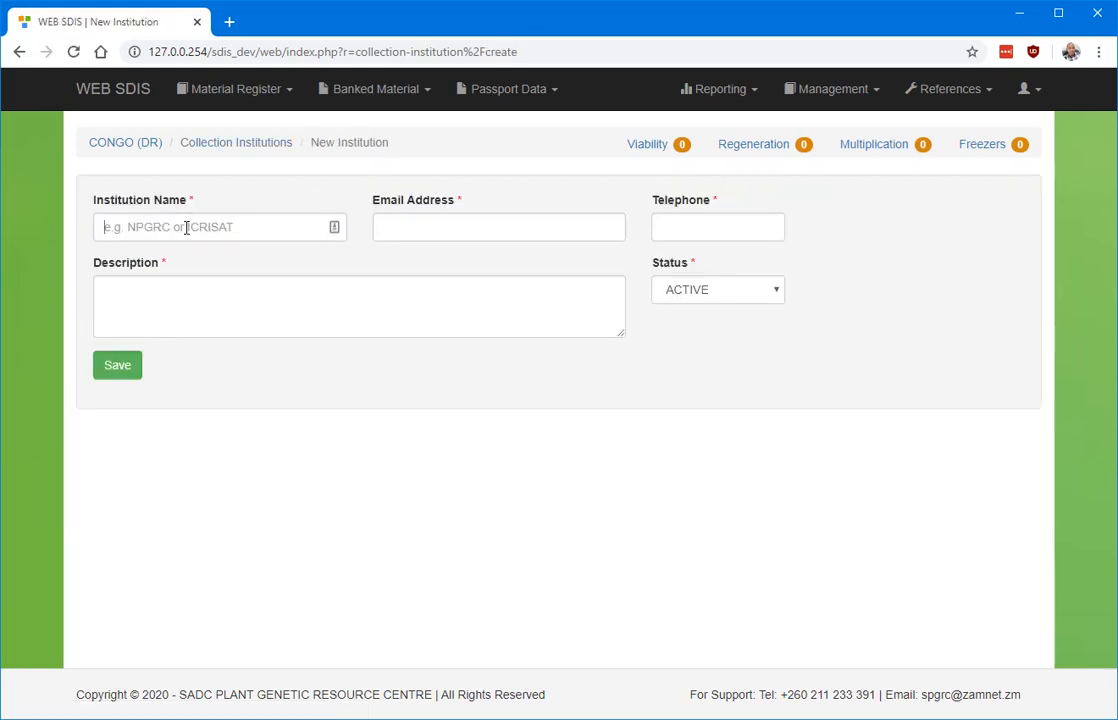
Enter 'Research Institute' as the institution name.
left_click(285, 225)
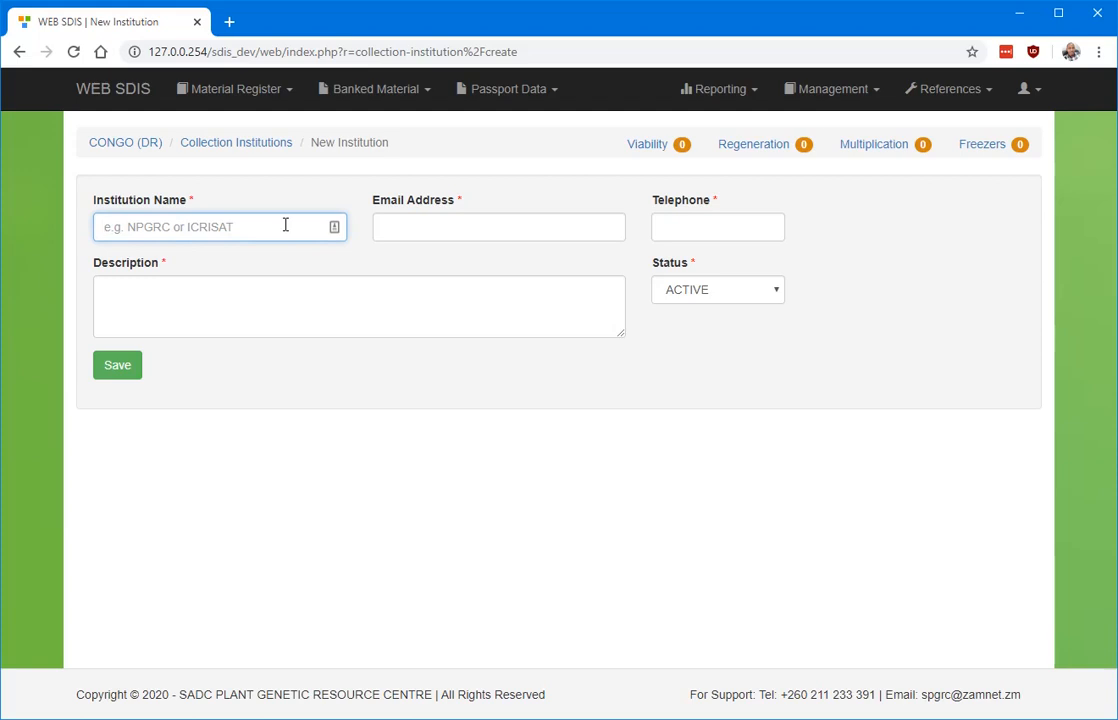
type("NPGRC")
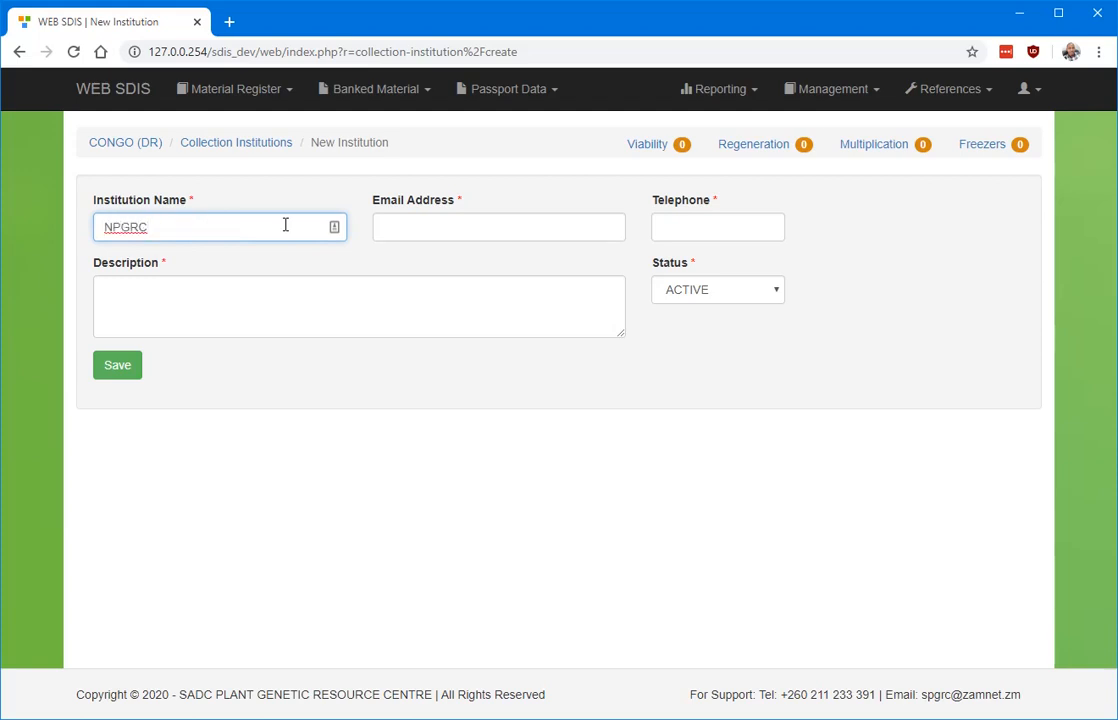
key("BackSpace")
key("BackSpace")
key("BackSpace")
key("BackSpace")
key("BackSpace")
type("Res")
type("ea")
type("h ")
type("Inst")
type("tute")
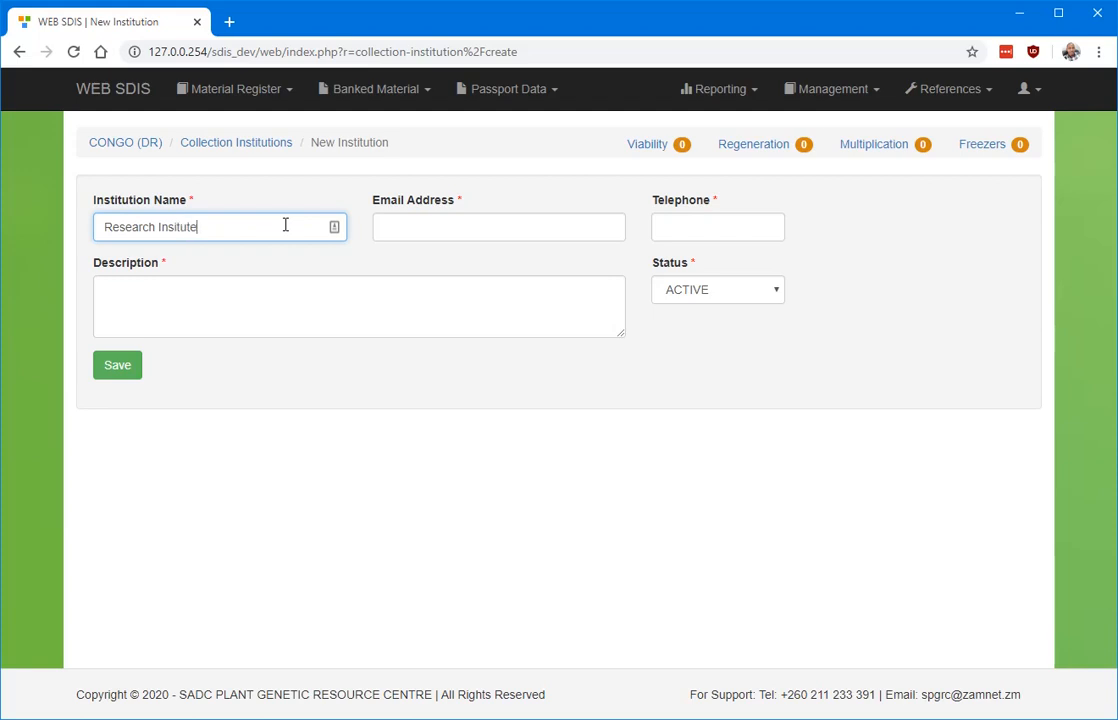
key("BackSpace")
key("BackSpace")
key("BackSpace")
key("BackSpace")
key("BackSpace")
type("titute")
Fill in the institution's contact e-mail address and telephone number.
left_click(480, 229)
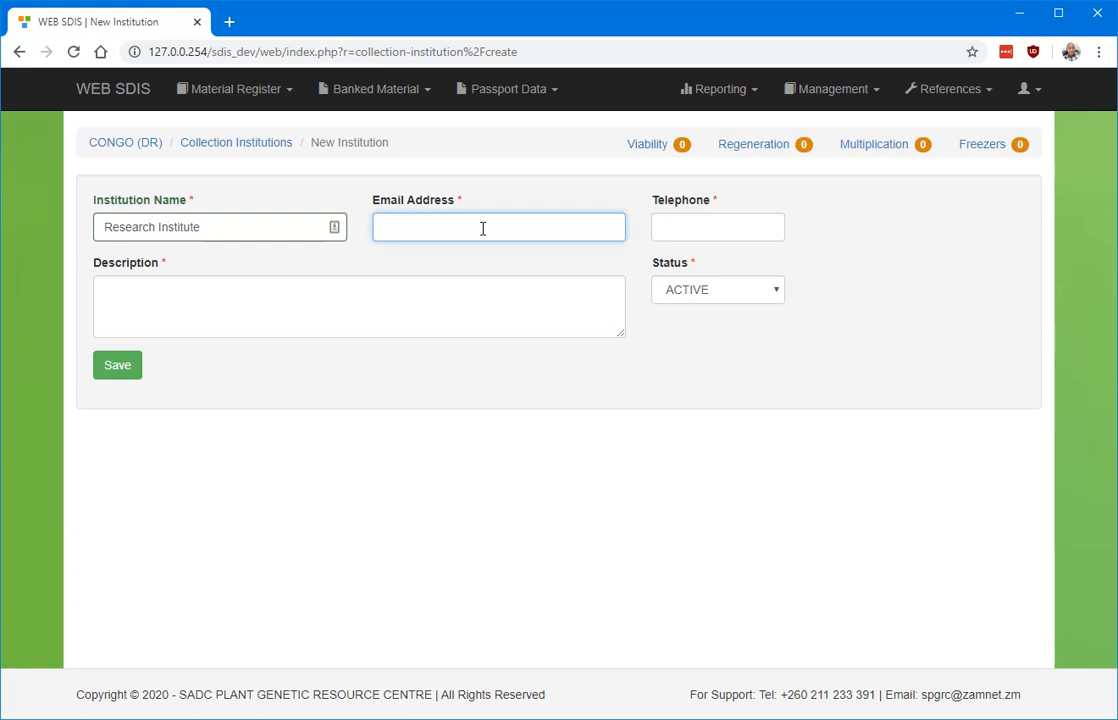
type("r")
type("est")
key("BackSpace")
key("BackSpace")
key("BackSpace")
key("BackSpace")
type("info@organization.com")
left_click(756, 221)
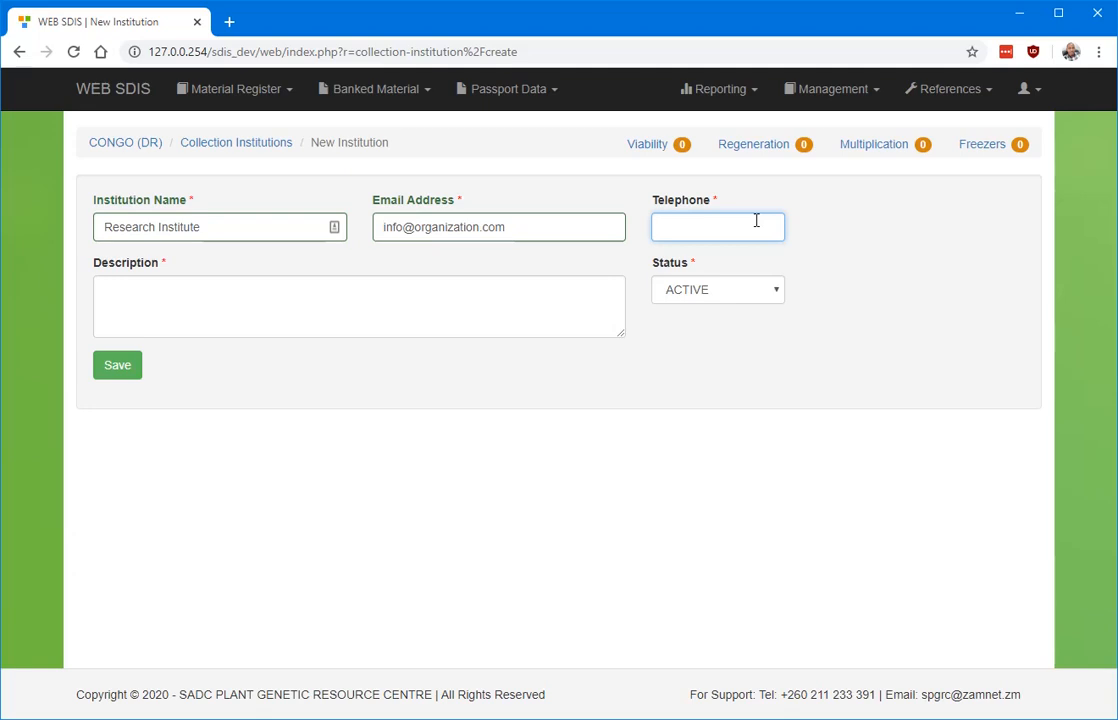
Add the description 'Describe the Institution here'.
left_click(222, 311)
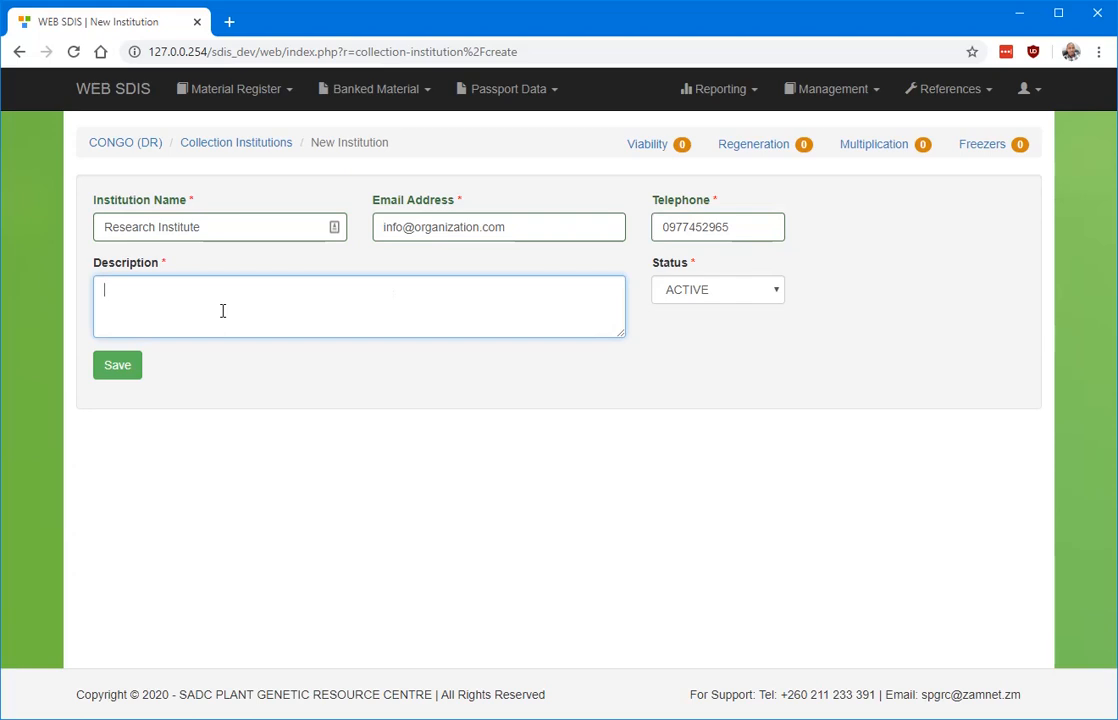
type("R")
key("BackSpace")
type("A")
key("BackSpace")
type("Describe the Inst")
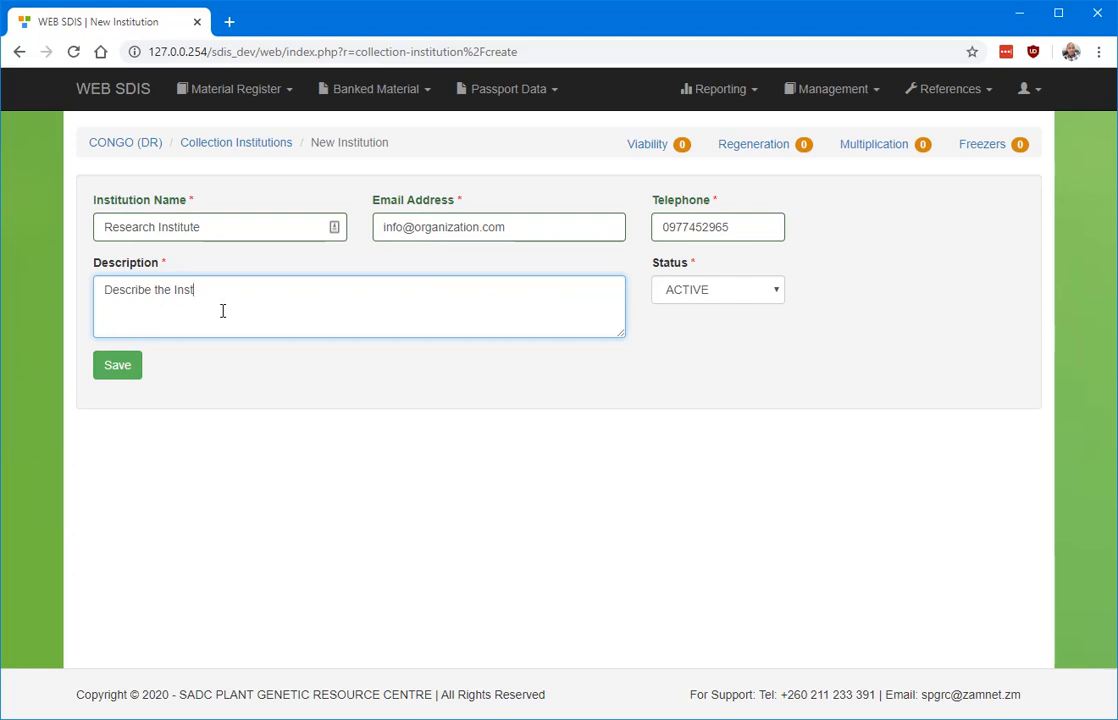
type("itution here")
left_click(117, 366)
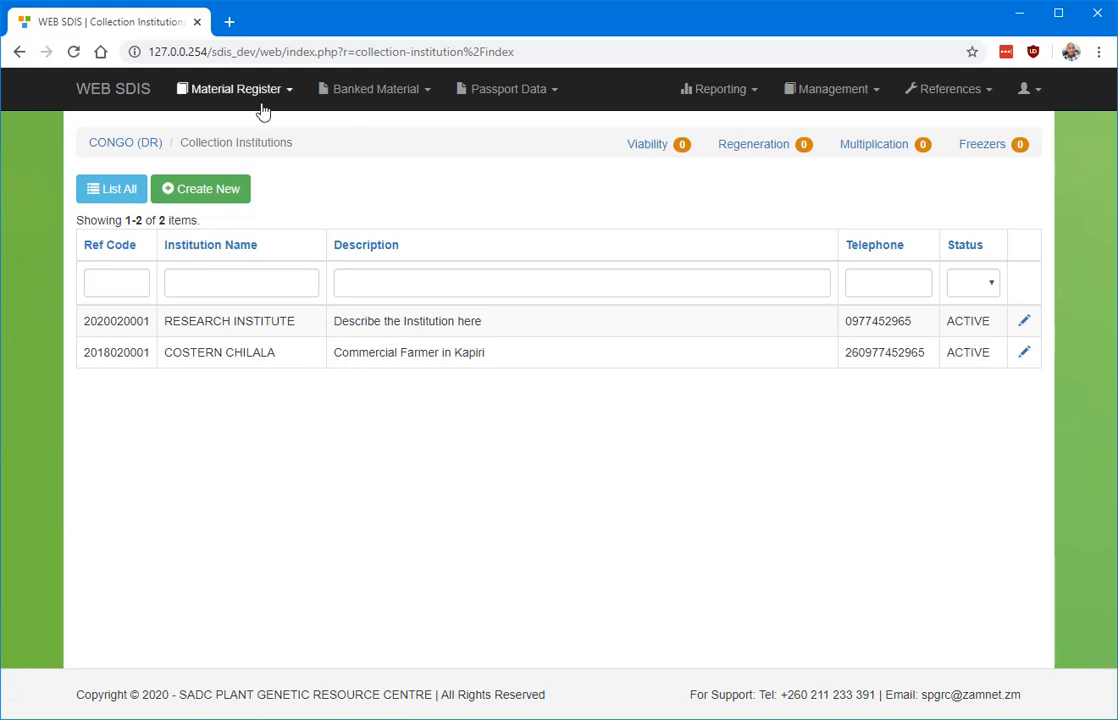
left_click(236, 89)
left_click(232, 228)
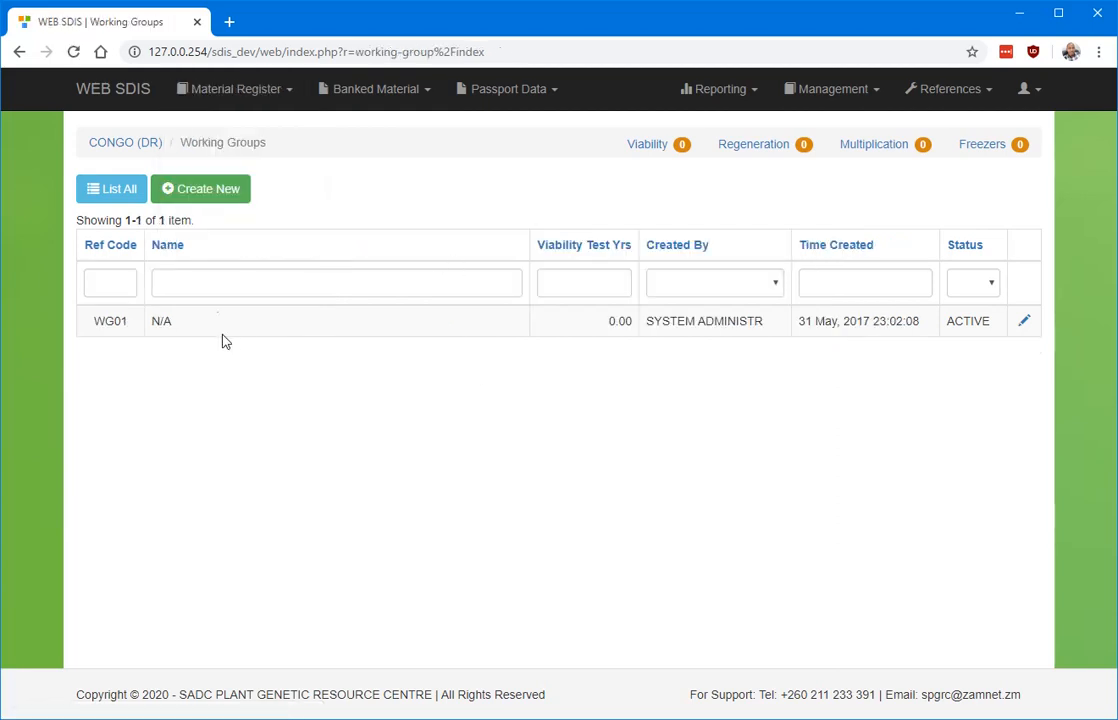
Create and save working group 'Cereals' with a short description and 5 viability test years.
left_click(229, 193)
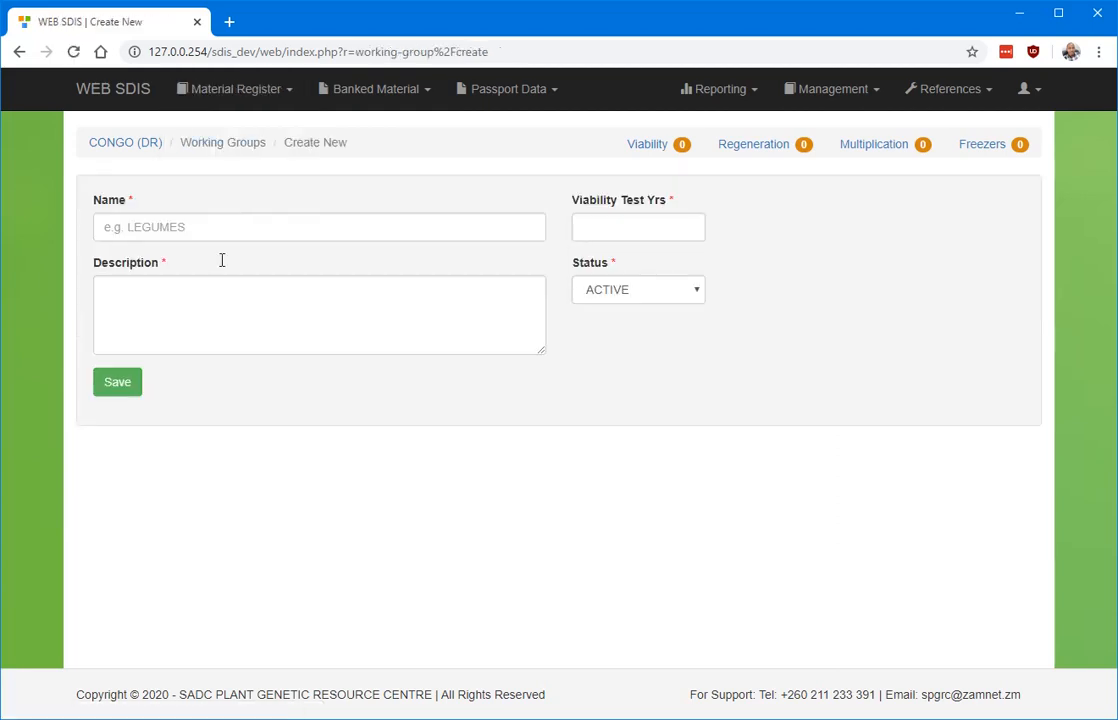
left_click(187, 229)
type("Cereals")
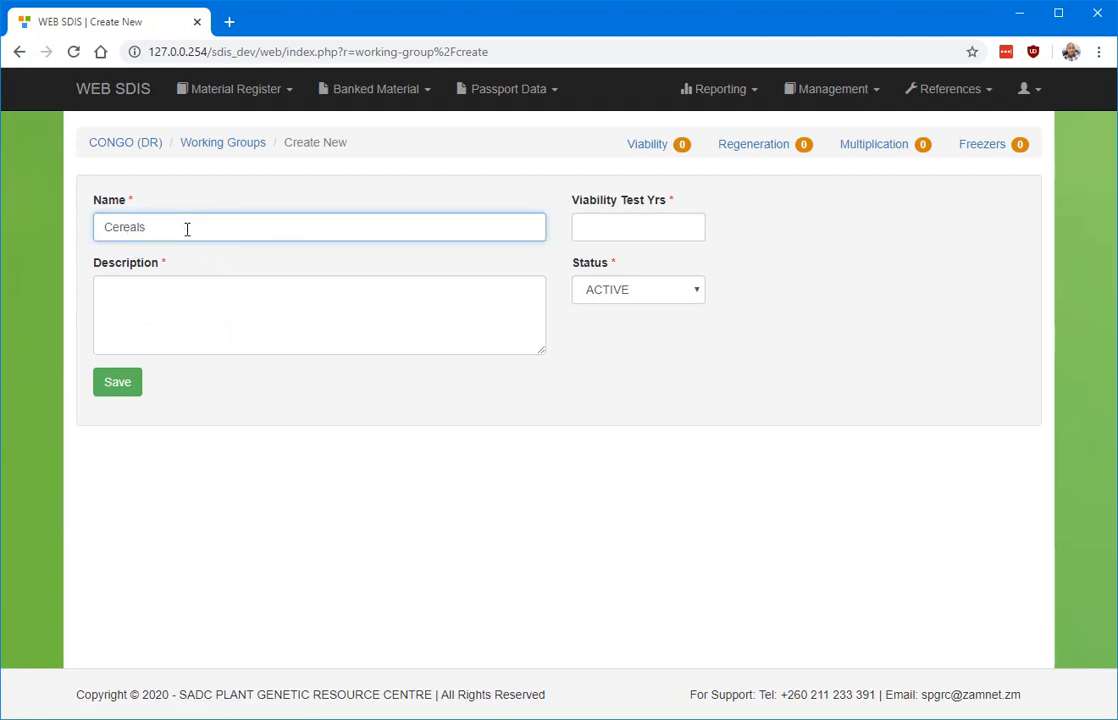
left_click(219, 300)
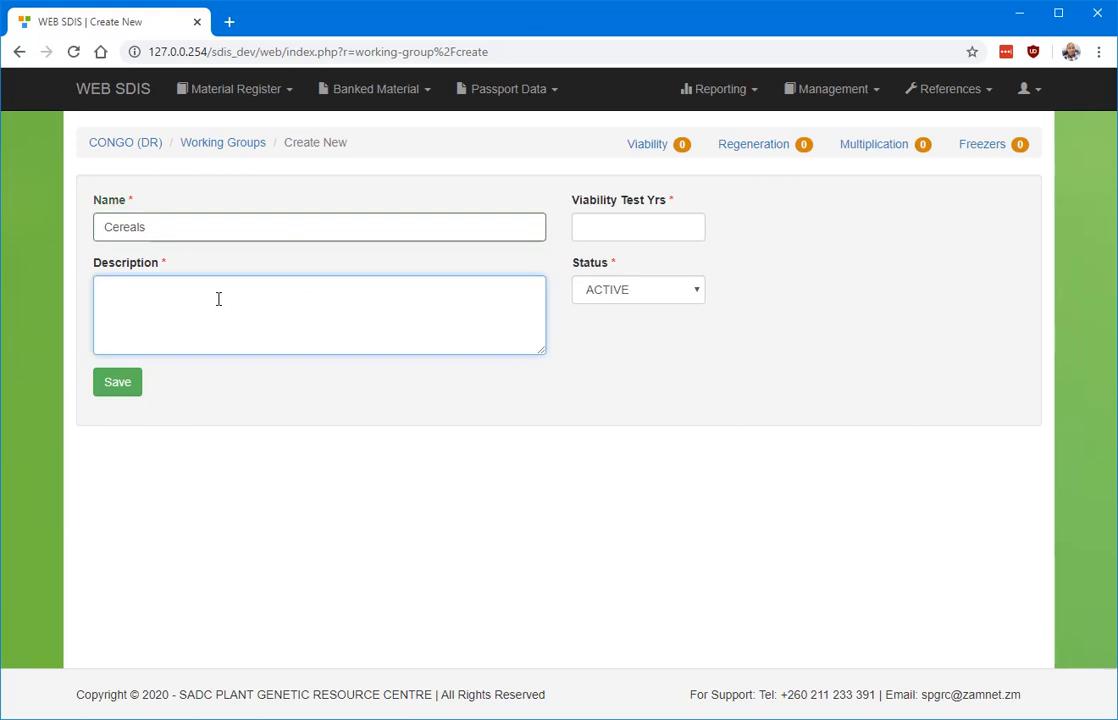
type("Descrivbe it here")
left_click(659, 233)
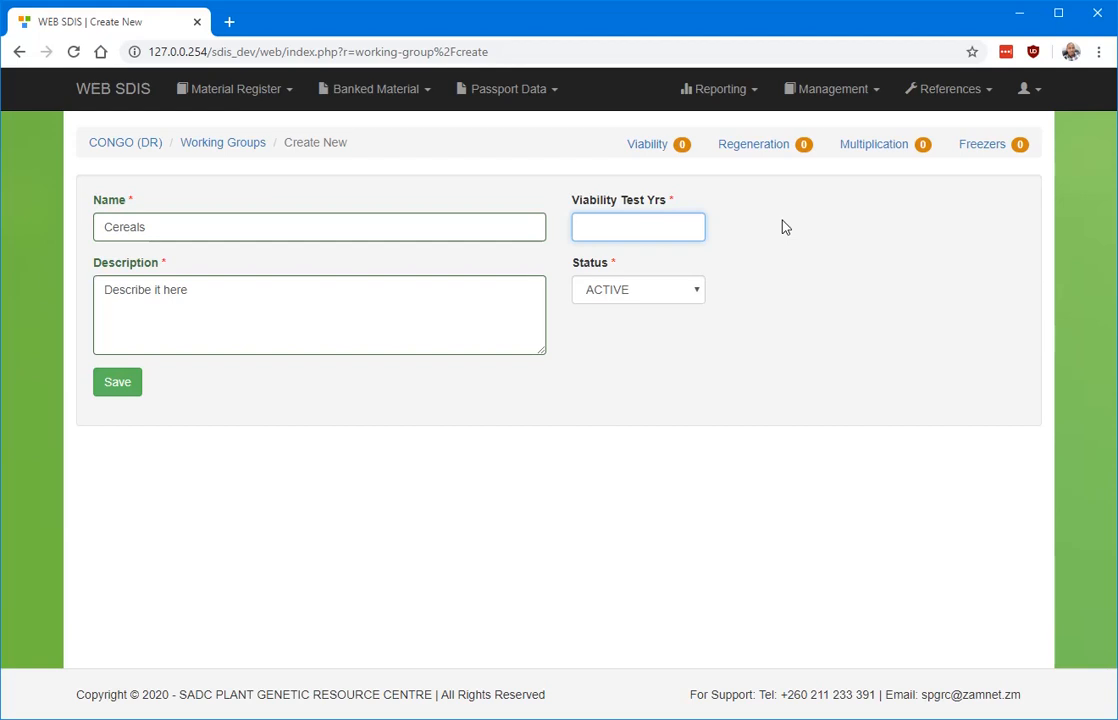
type("5")
left_click(123, 390)
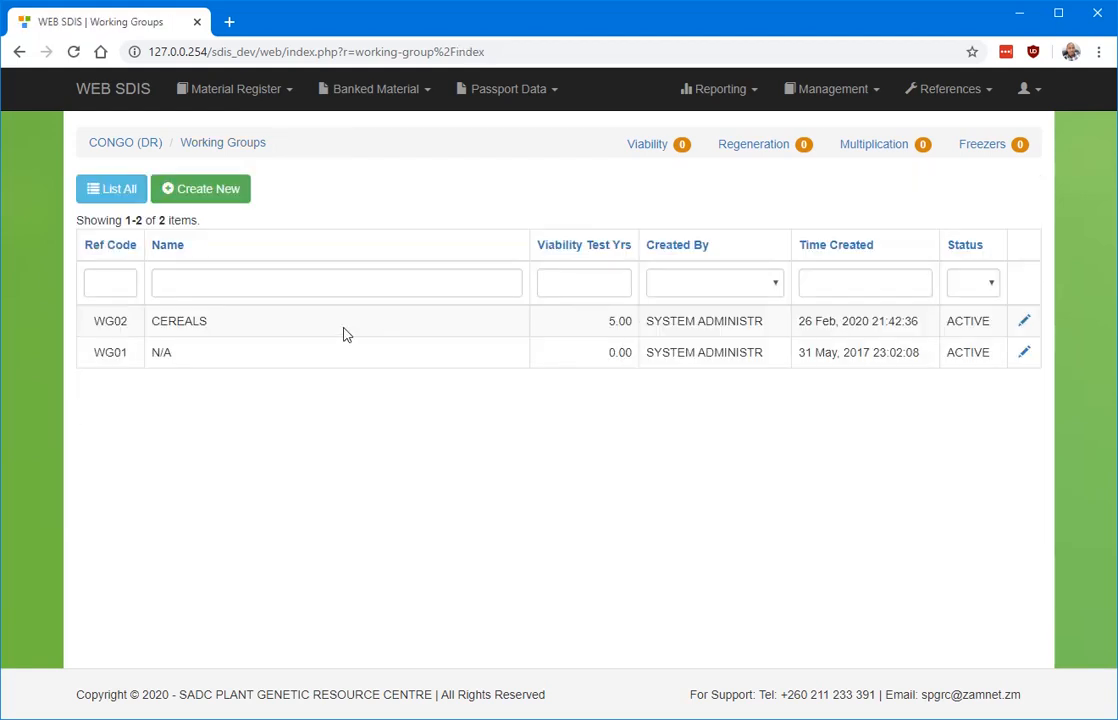
Start a new genebank freezer under References storage facilities with freezer number 25.
left_click(955, 92)
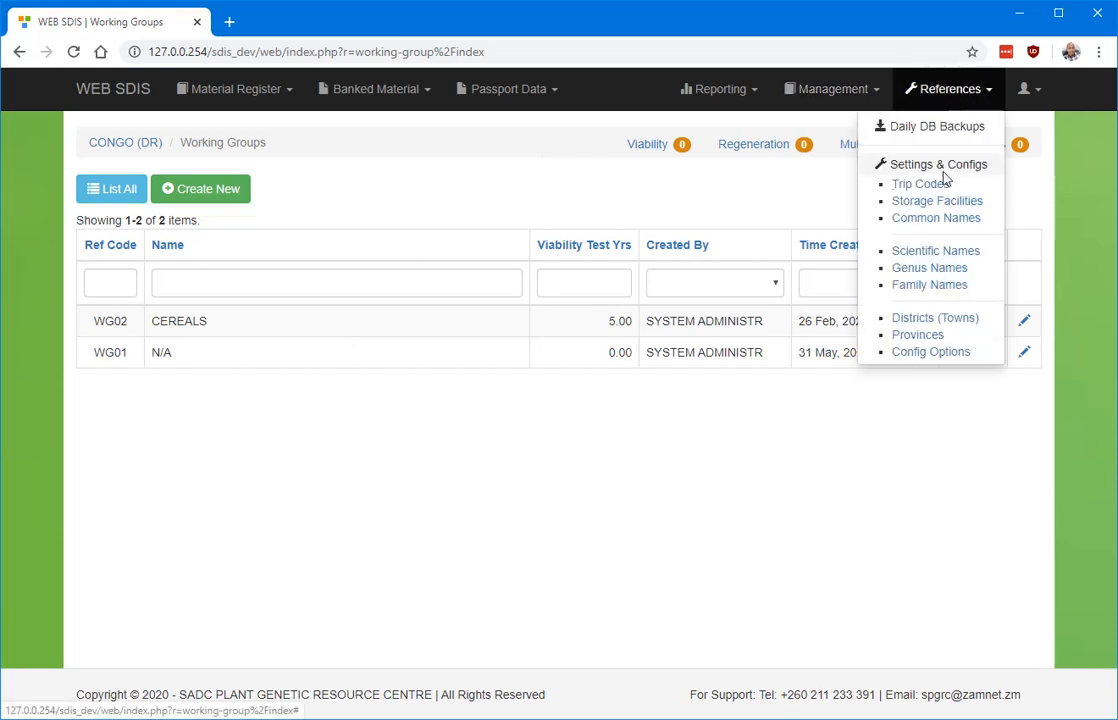
left_click(937, 203)
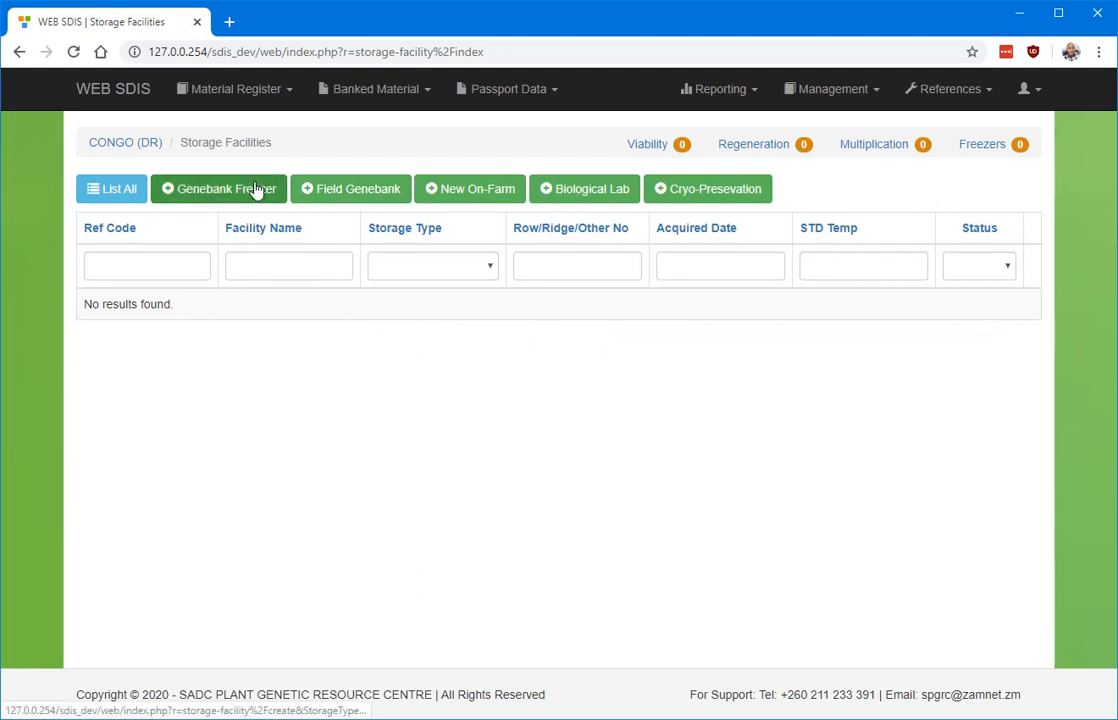
left_click(207, 195)
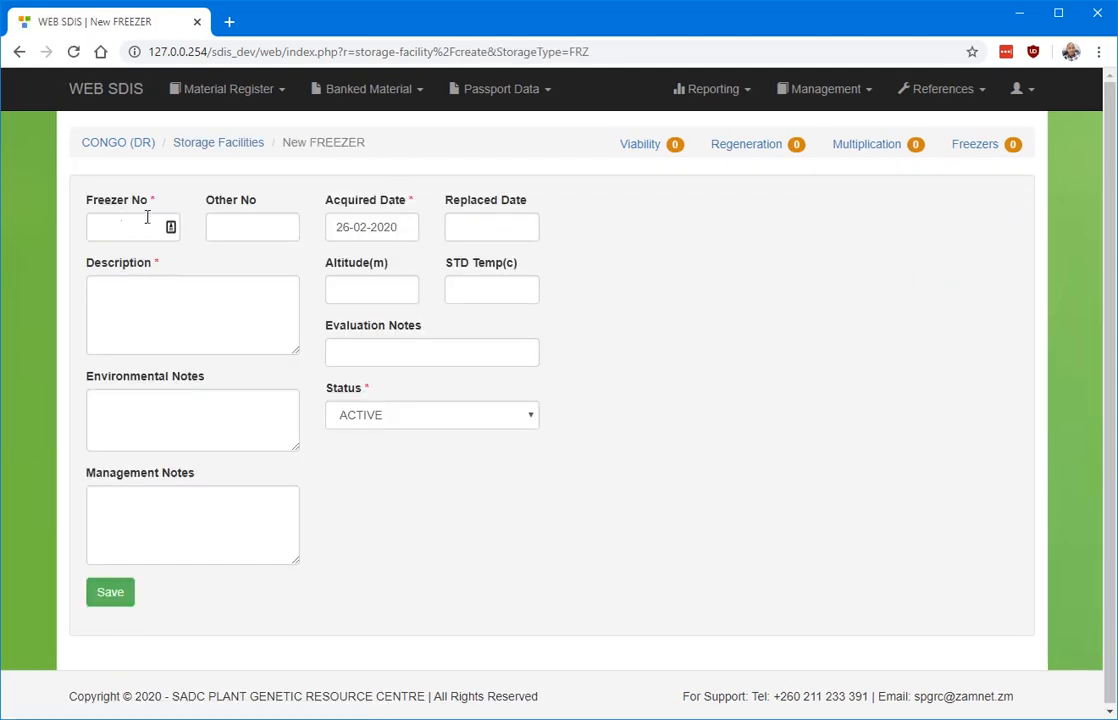
left_click(148, 222)
type("25")
Describe it as 'Describe the freezer', set acquired date 1 February 2020, and save.
left_click(197, 302)
type("Descri")
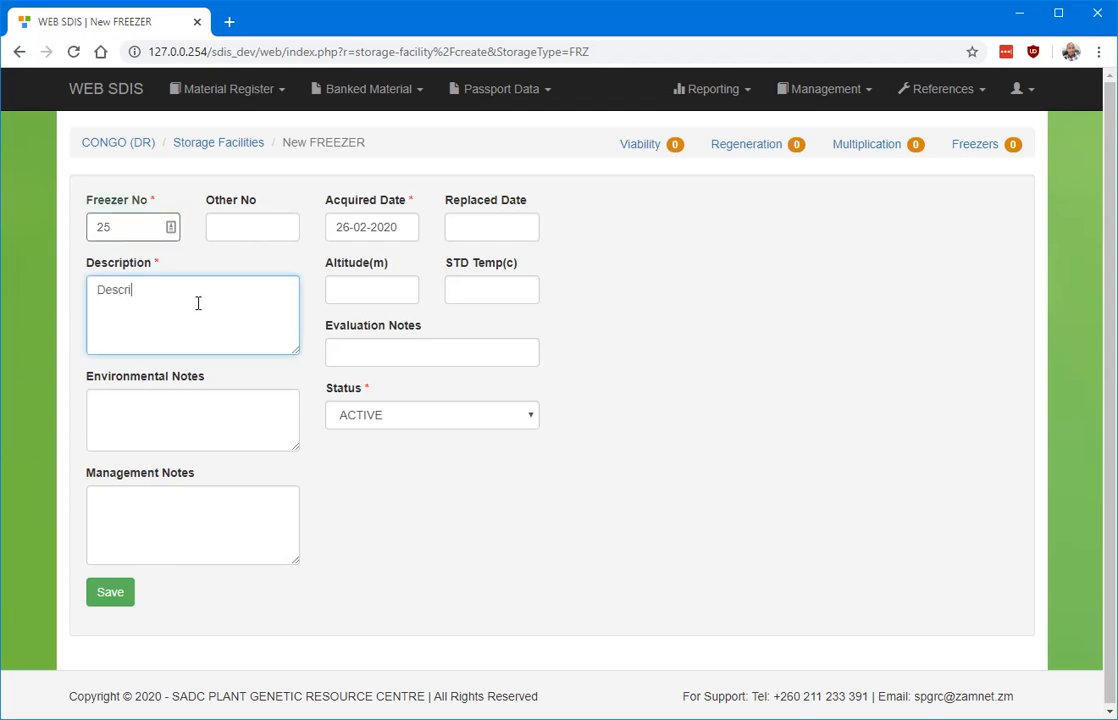
type("be the freezer")
left_click(405, 227)
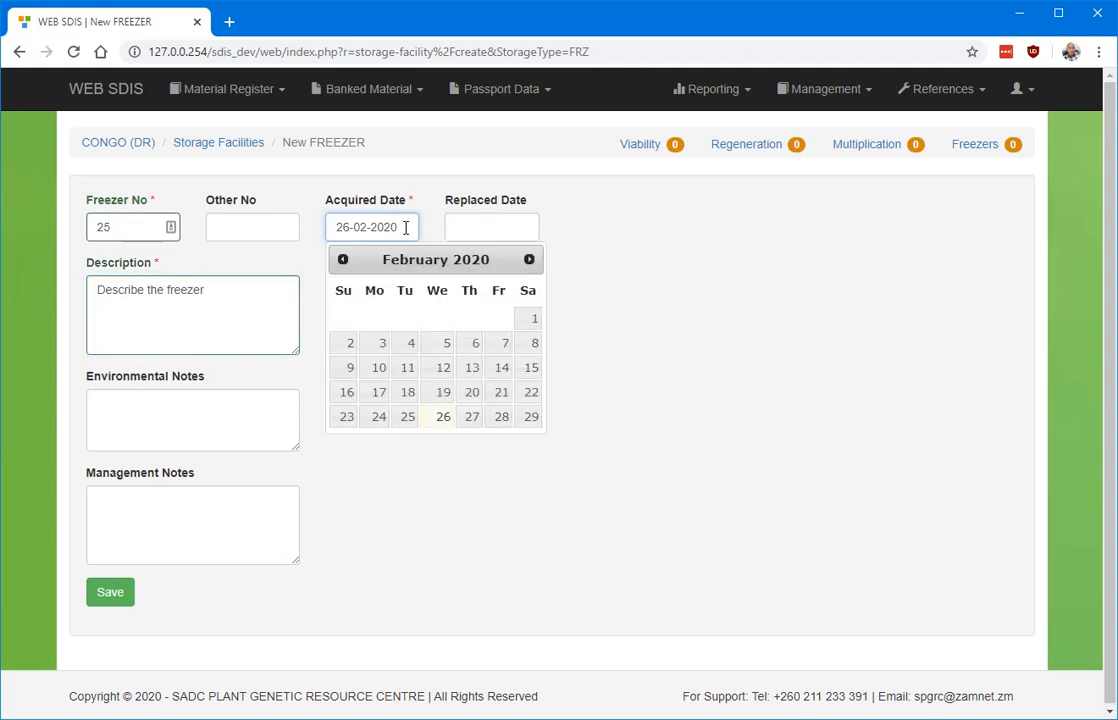
left_click(527, 320)
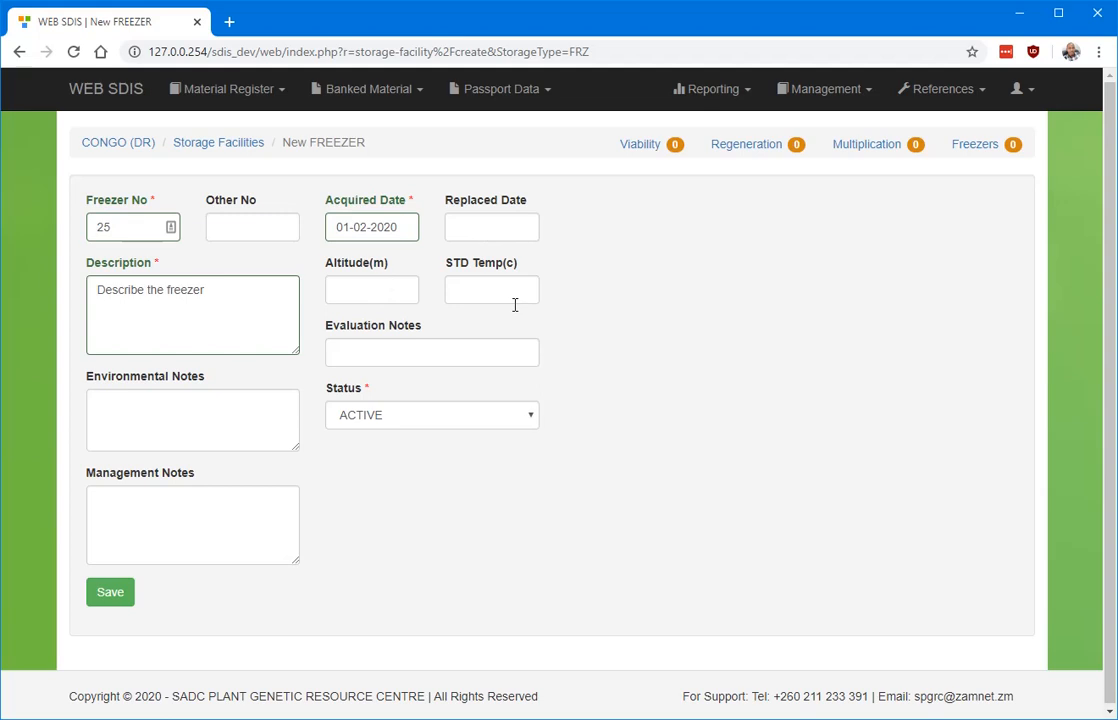
left_click(110, 593)
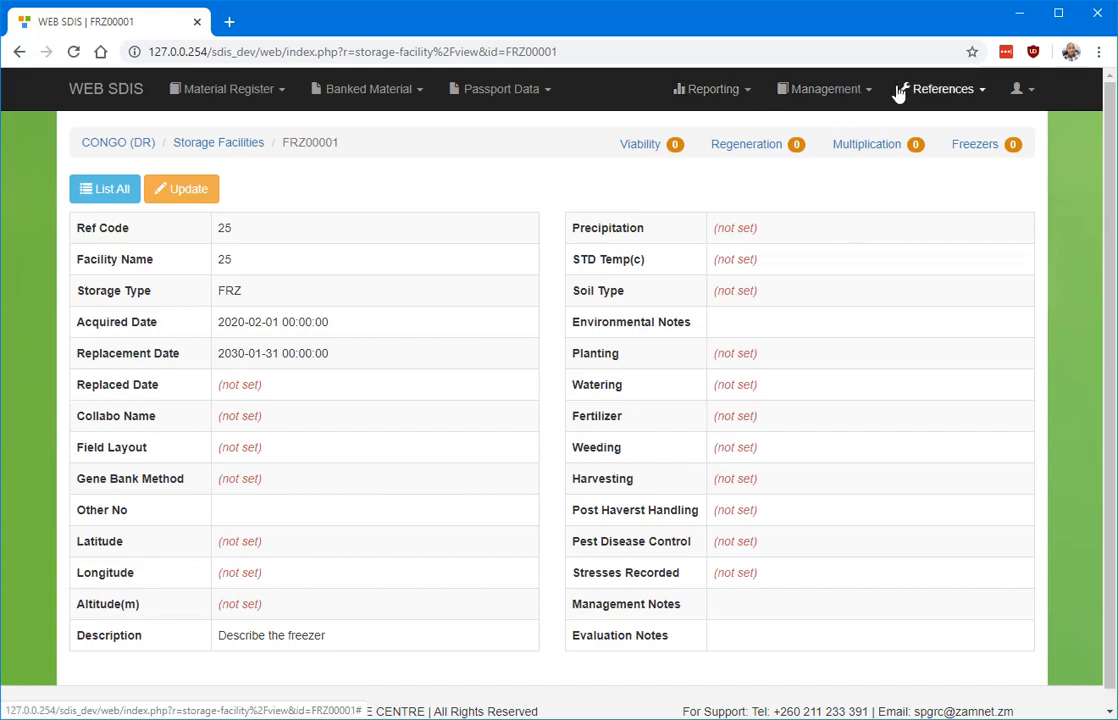
Begin a new trip code from the Trip Codes list, then abandon it for the dashboard.
left_click(962, 97)
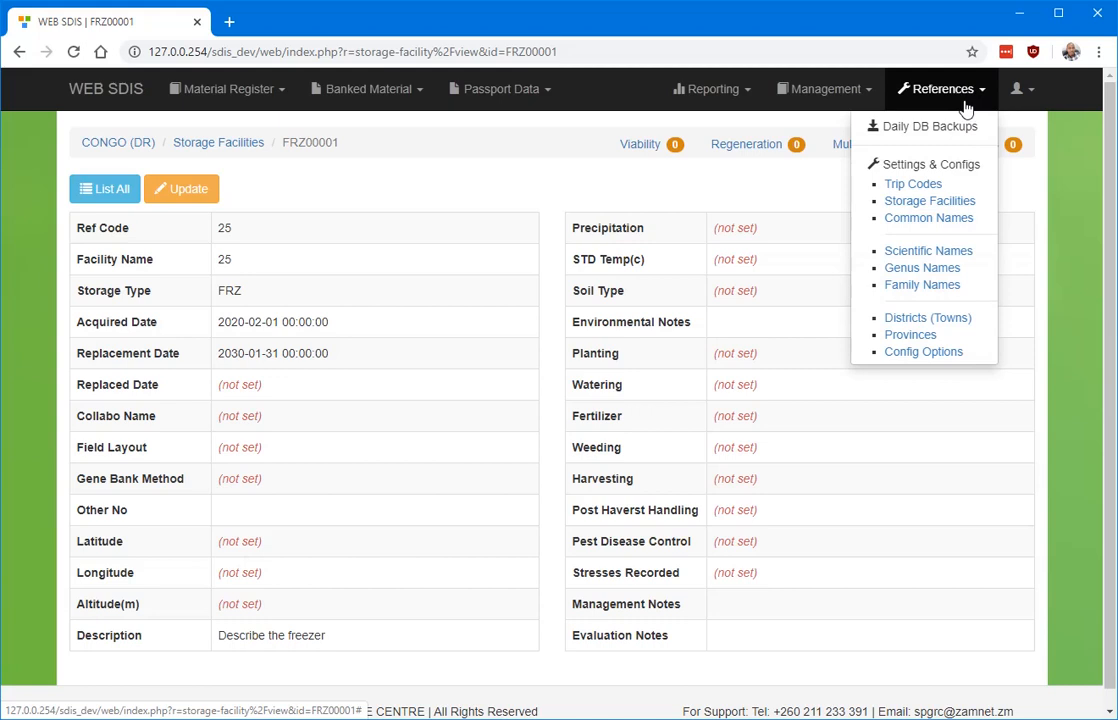
left_click(920, 186)
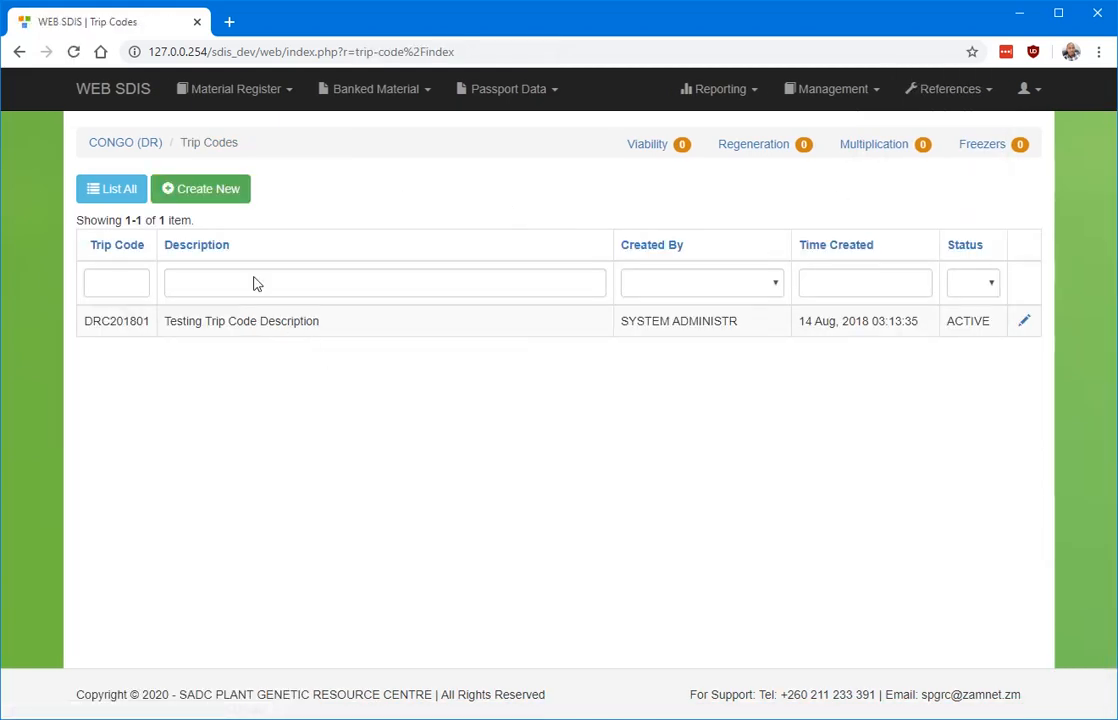
left_click(203, 188)
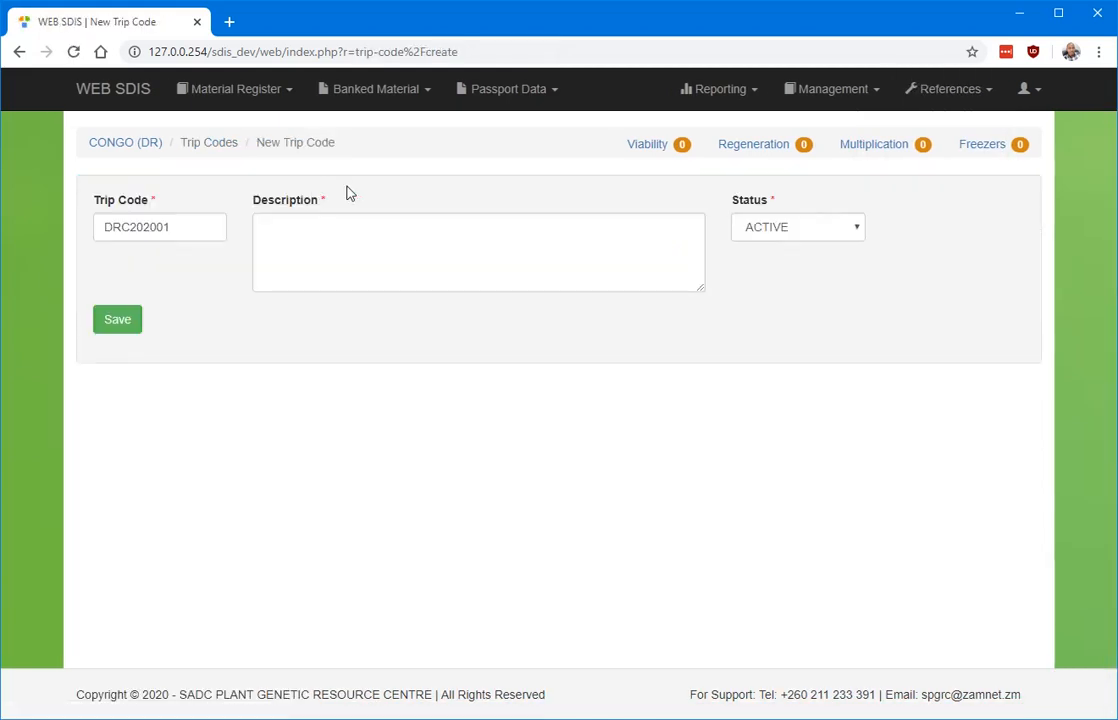
left_click(398, 238)
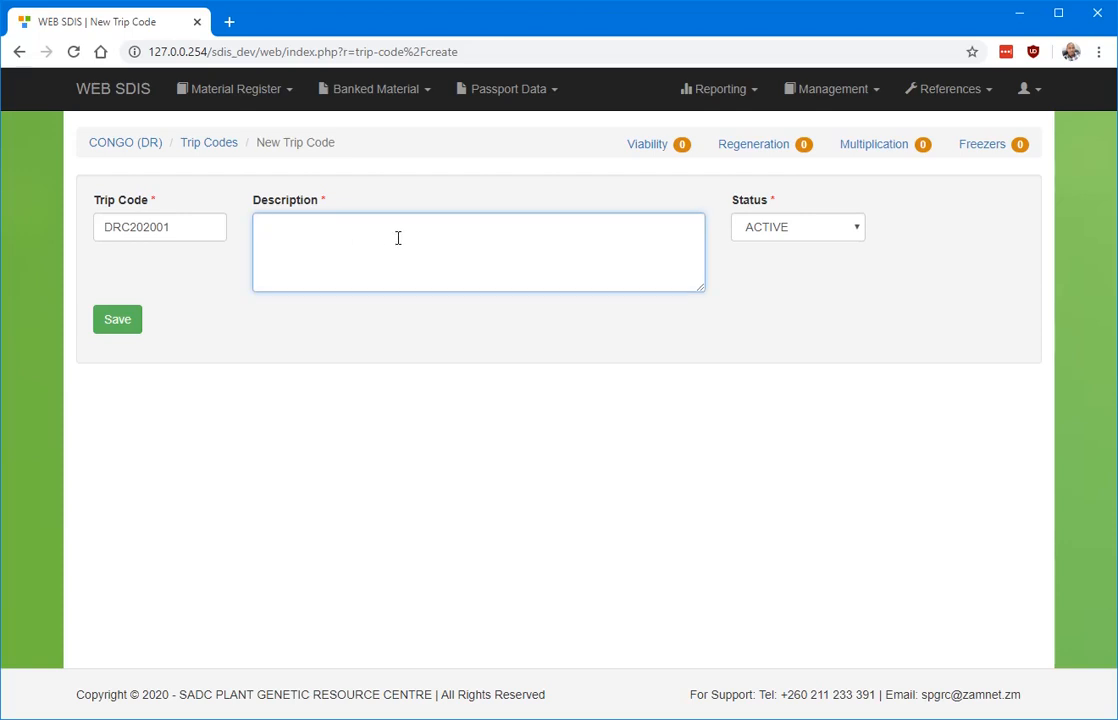
left_click(143, 93)
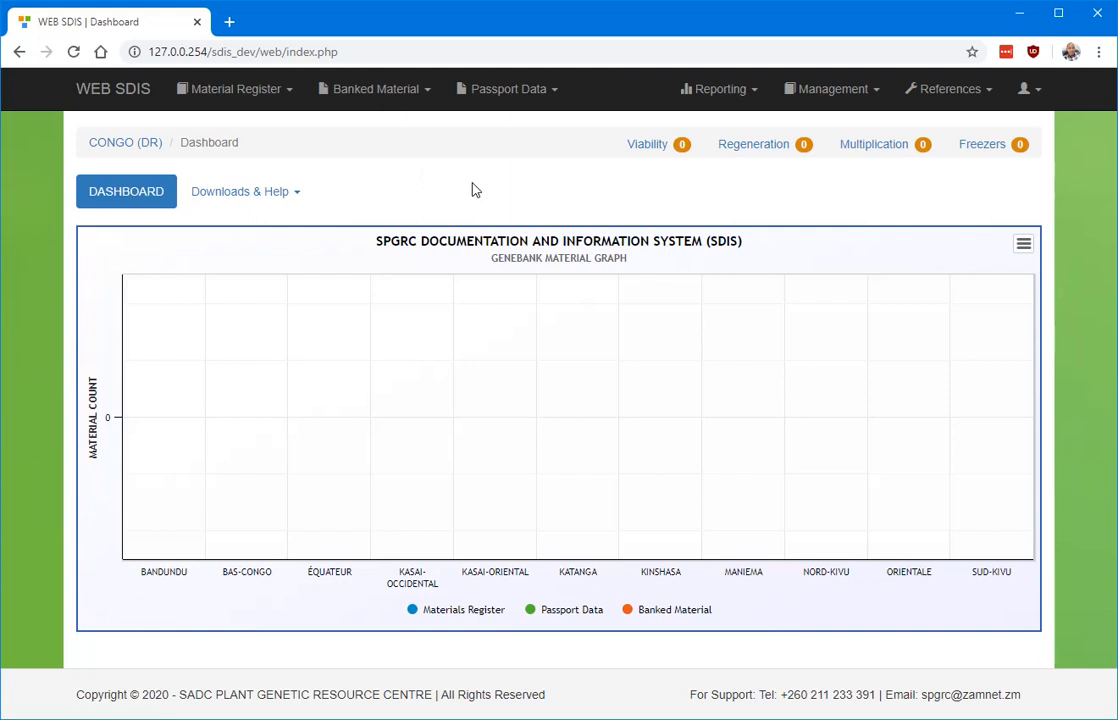
Open the empty Registered Material list for CONGO (DR) from the Material Register menu.
left_click(965, 97)
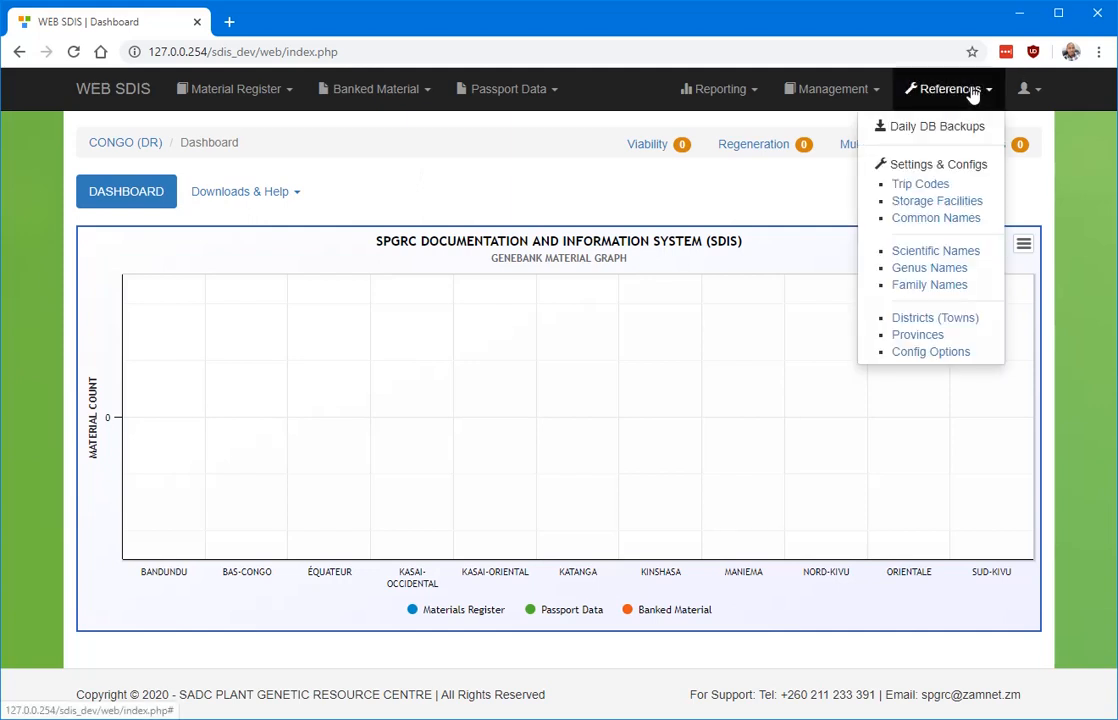
left_click(1037, 160)
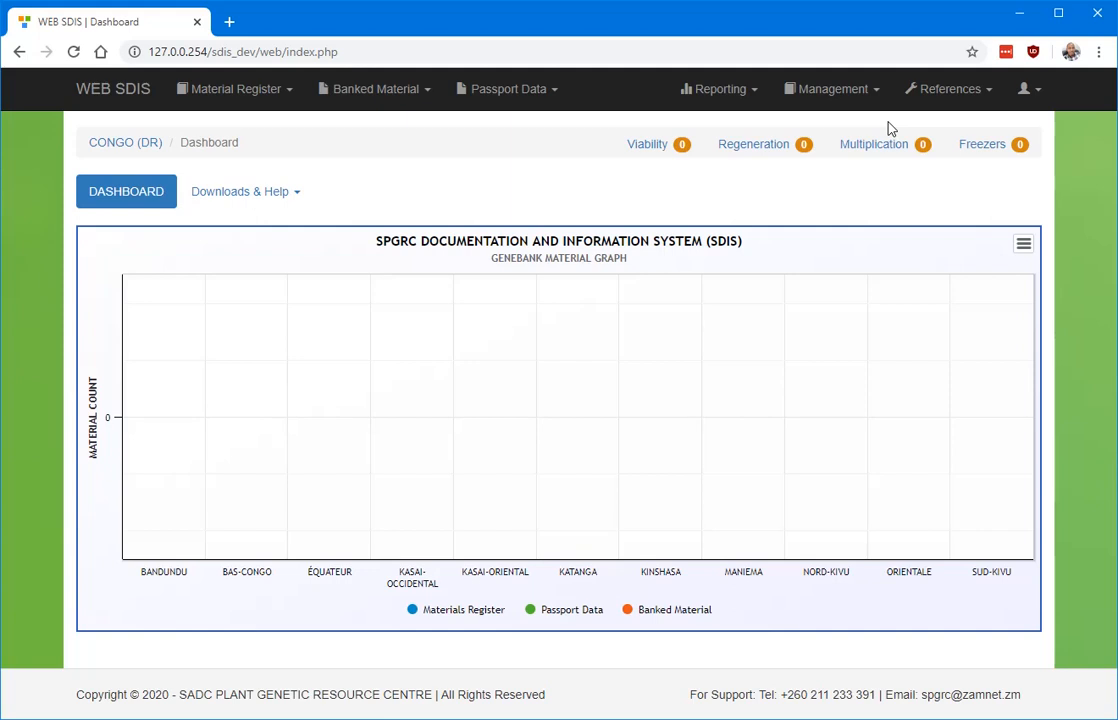
left_click(240, 89)
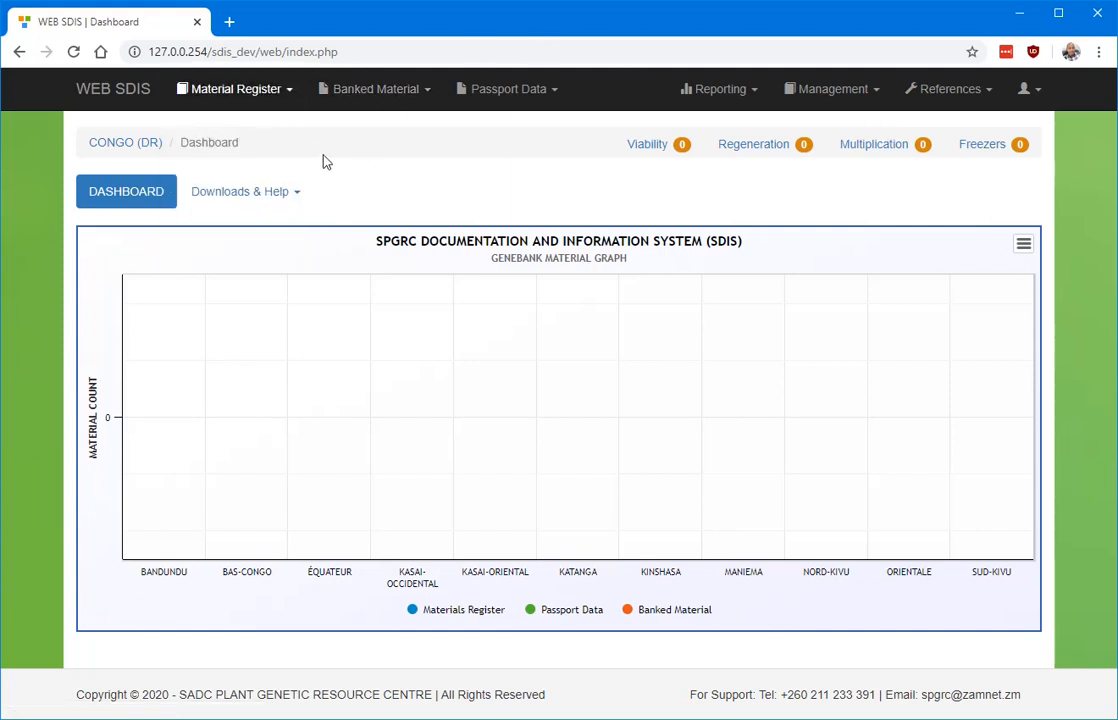
mouse_move(268, 100)
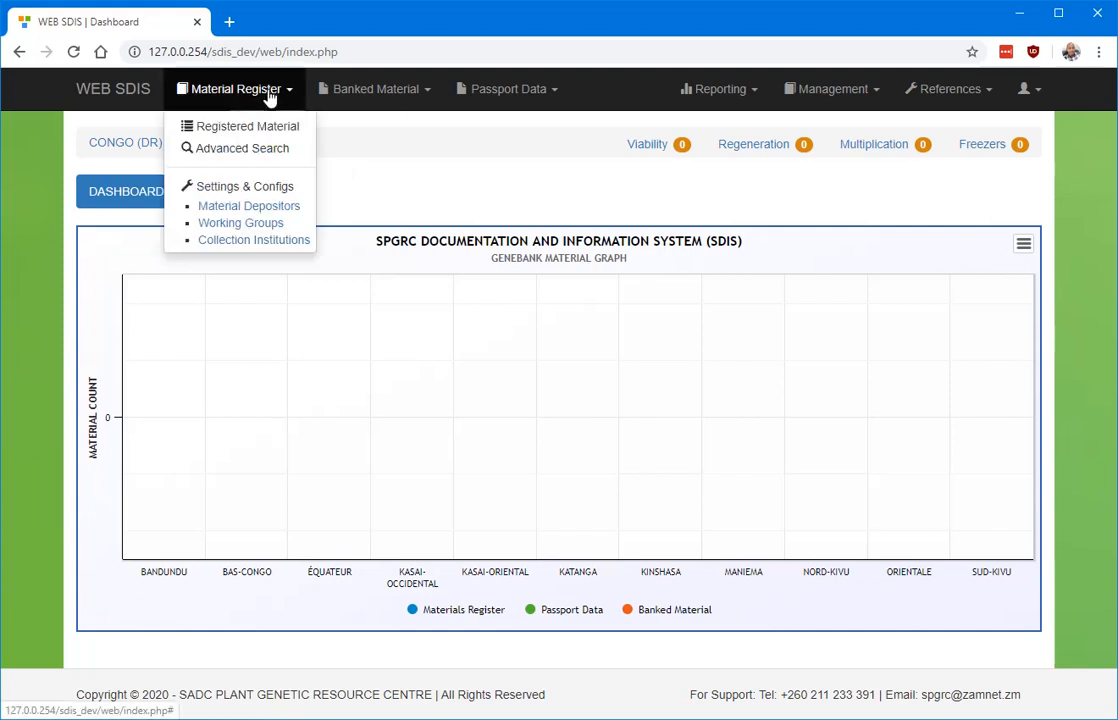
left_click(267, 123)
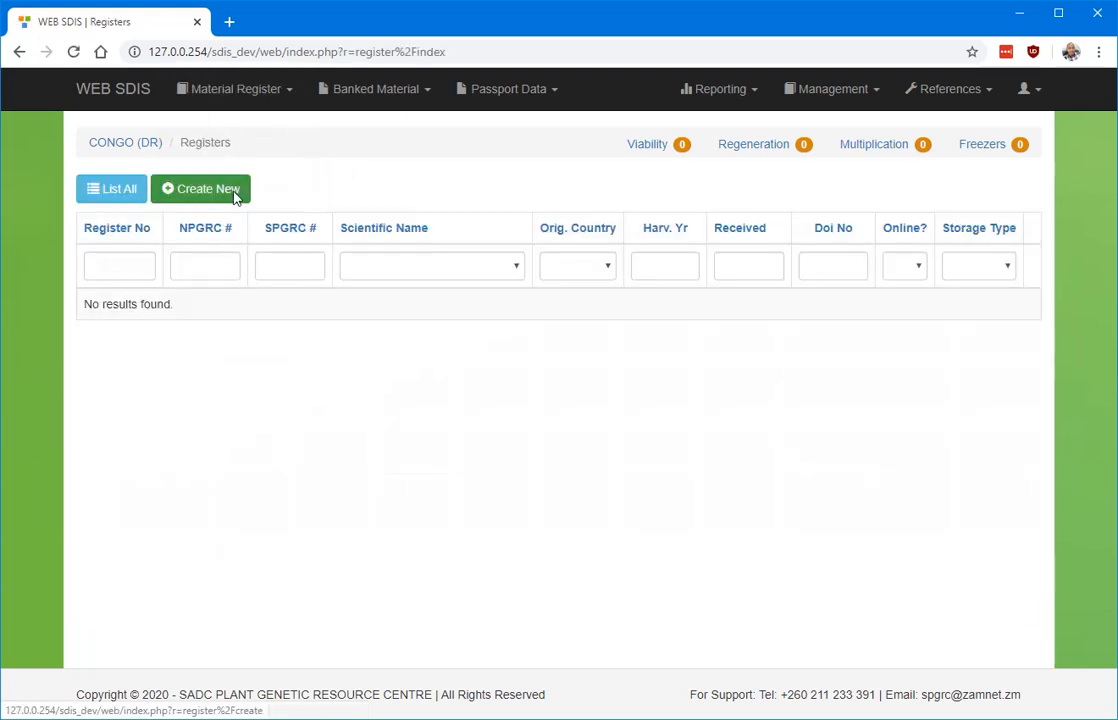
Start a new register entry with RESEARCH INSTITUTE as collection institution, then log out.
left_click(208, 190)
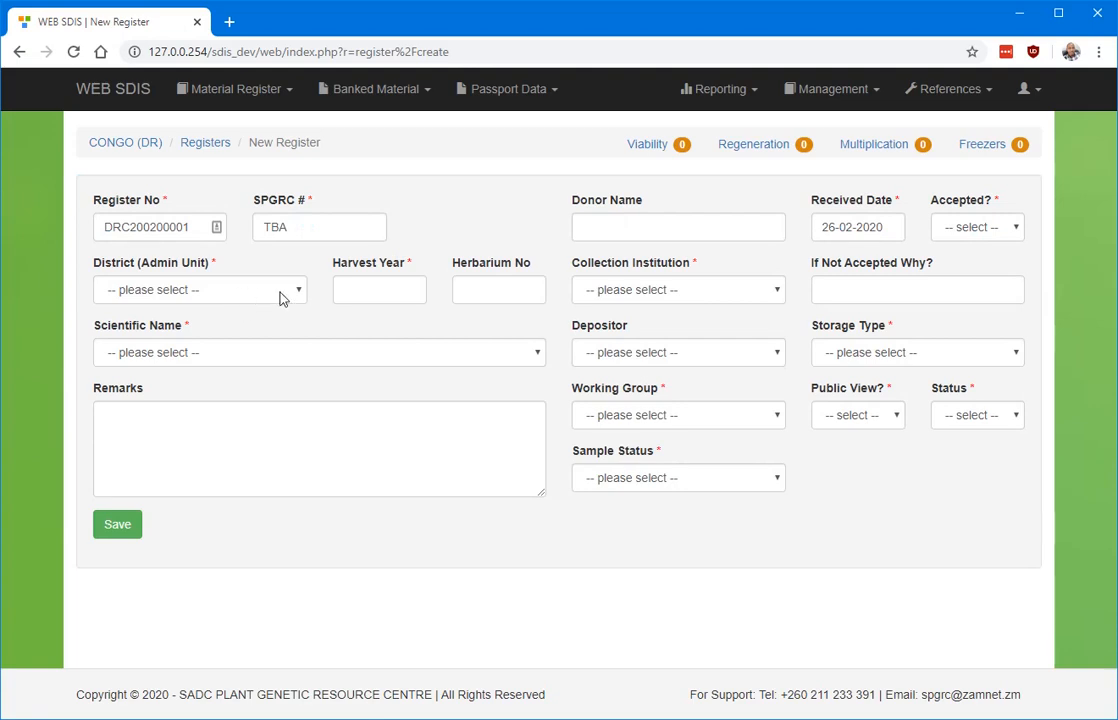
left_click(754, 292)
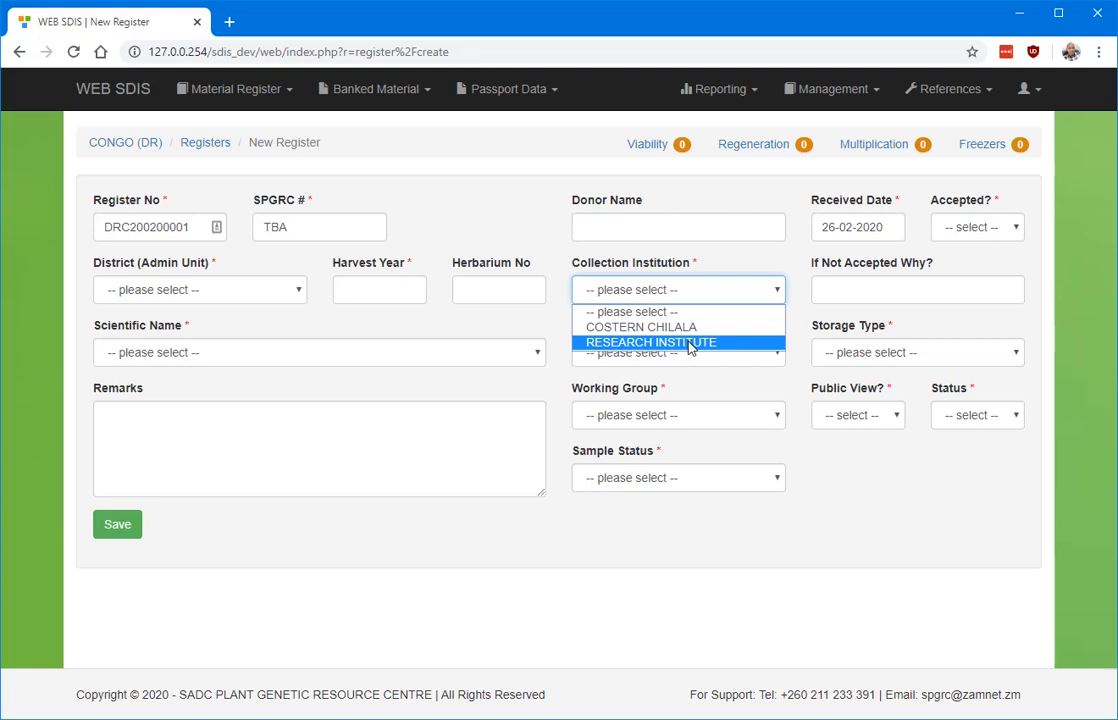
left_click(689, 343)
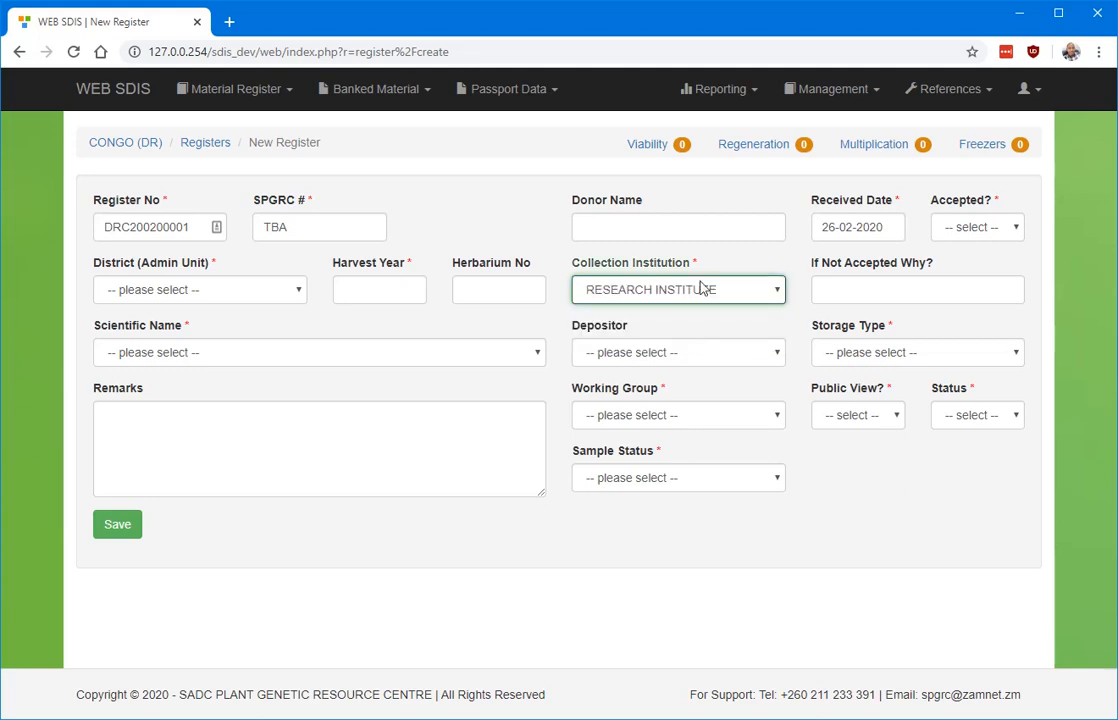
left_click(1026, 91)
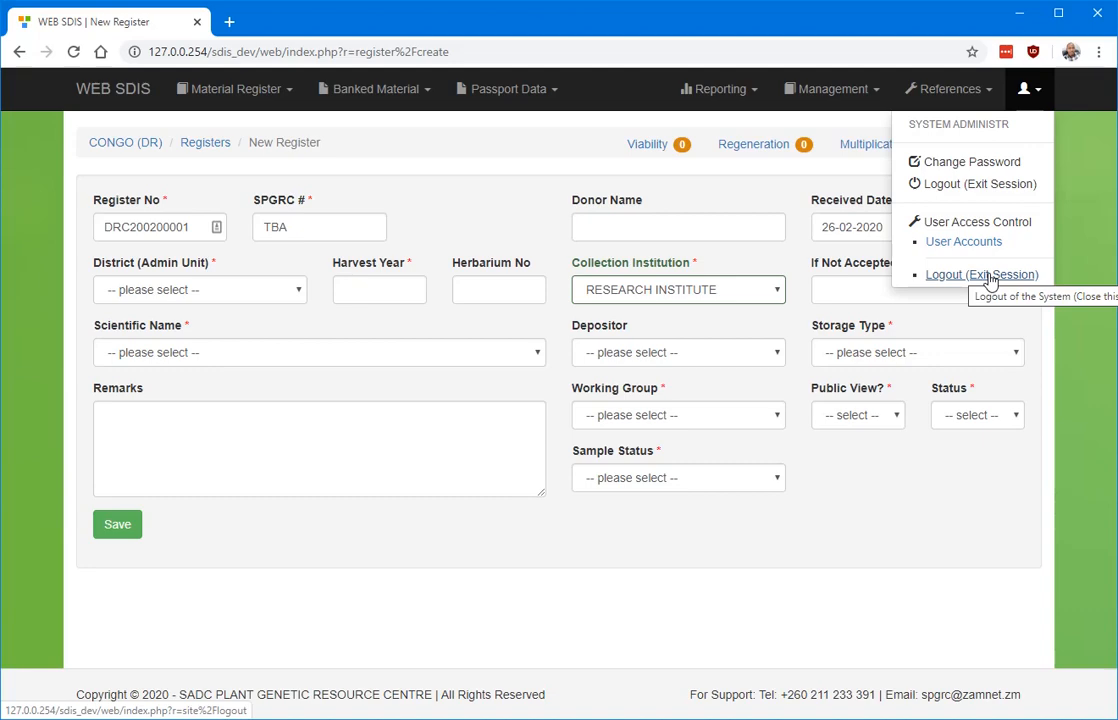
left_click(985, 275)
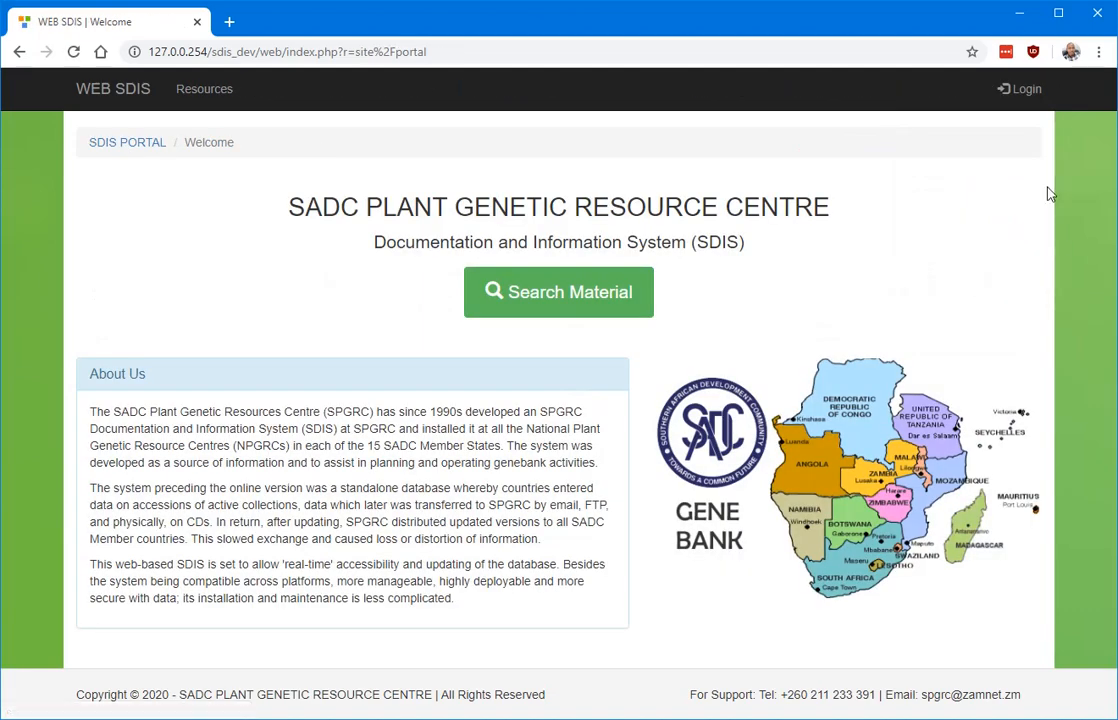